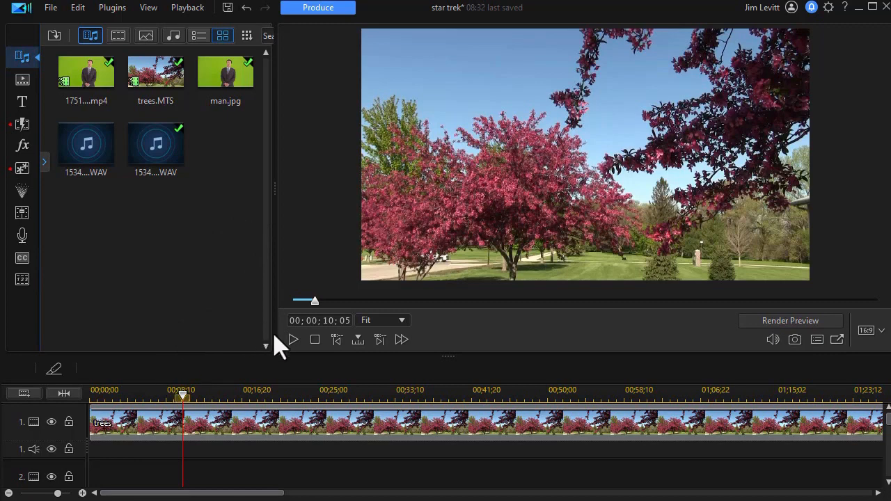
Step: Place the green-screen presenter video on track 2 starting at about 00;00;14;12
{"action": "left_click", "coordinate": [293, 340]}
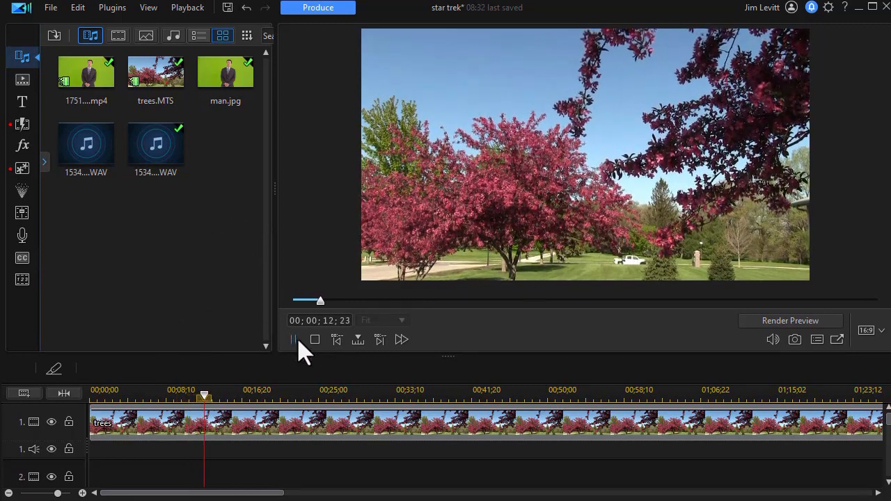
{"action": "left_click", "coordinate": [293, 341]}
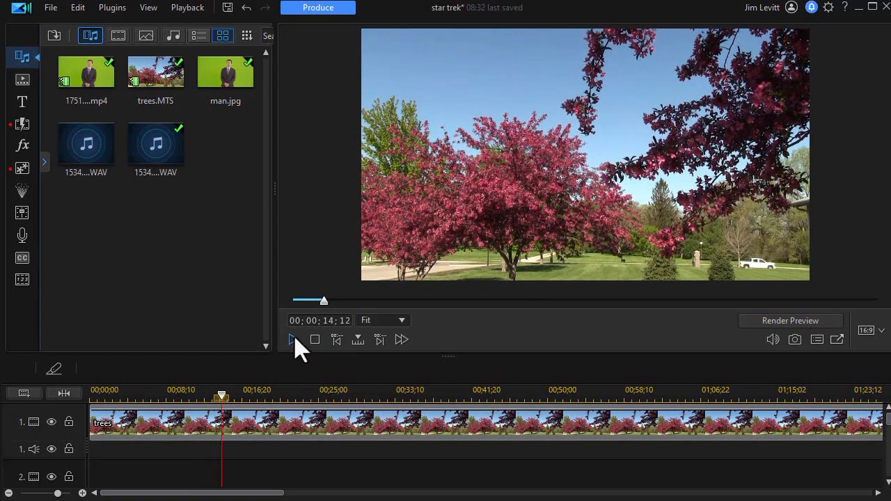
{"action": "left_click_drag", "start_coordinate": [86, 77], "coordinate": [226, 468]}
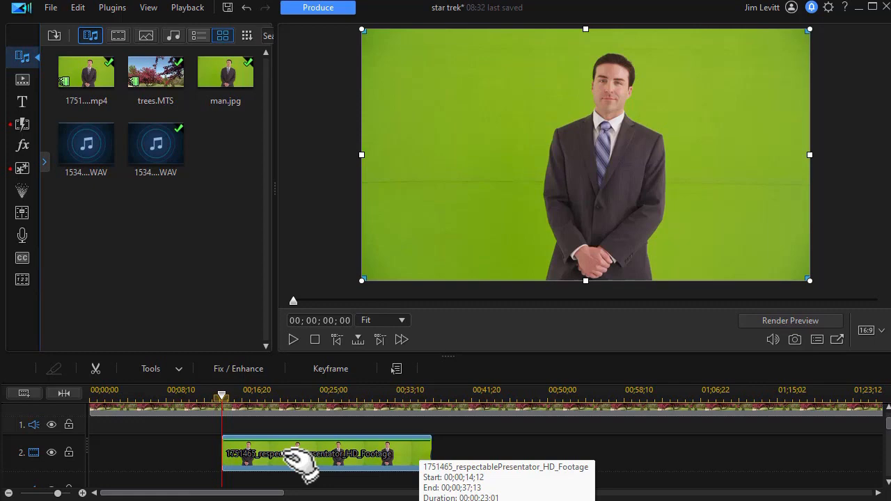
Step: Take a snapshot of the preview frame and save it as image.jpg
{"action": "key", "text": "ctrl+p"}
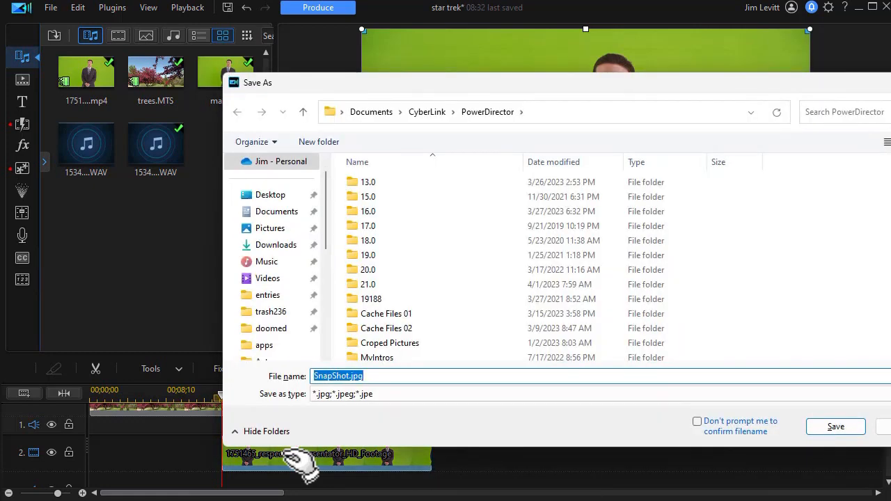
{"action": "type", "text": "image"}
{"action": "key", "text": "Return"}
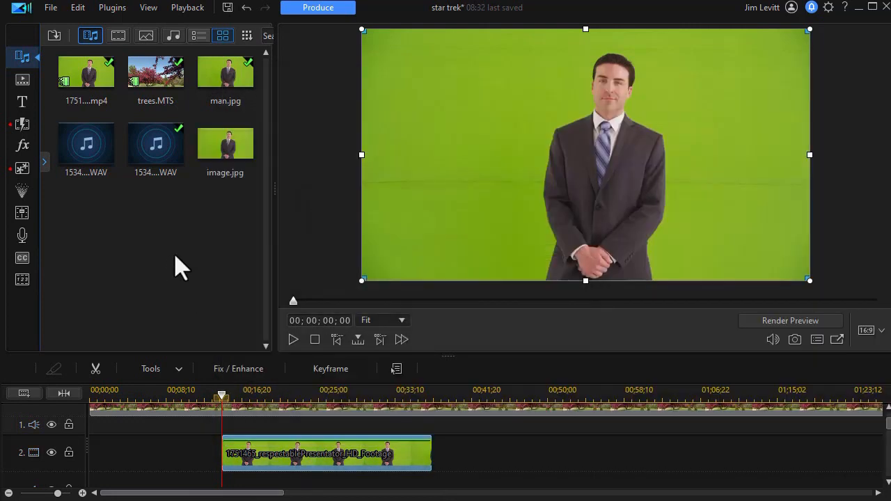
Step: Place image.jpg on track 2 directly ahead of the presenter video
{"action": "left_click", "coordinate": [211, 145]}
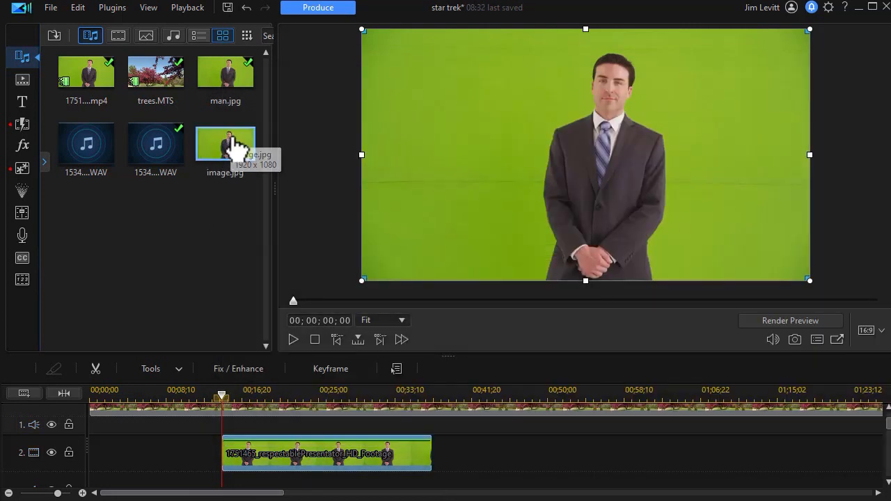
{"action": "left_click_drag", "start_coordinate": [235, 151], "coordinate": [175, 468]}
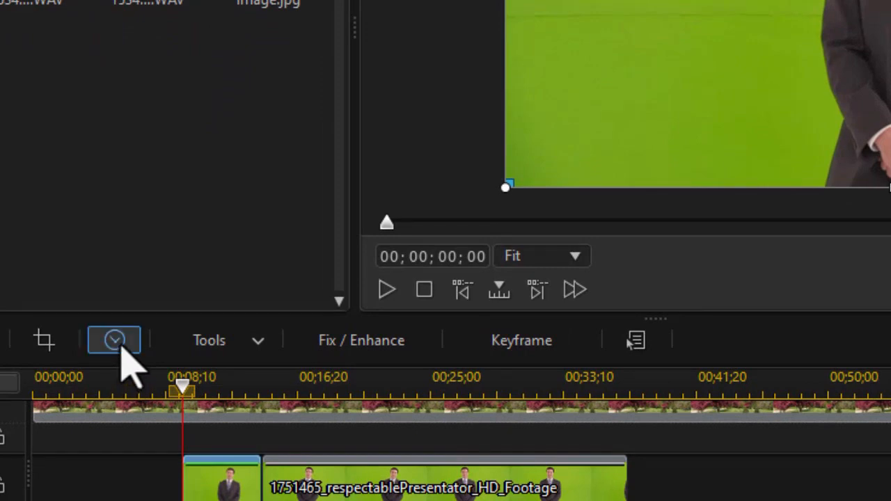
{"action": "left_click", "coordinate": [117, 341]}
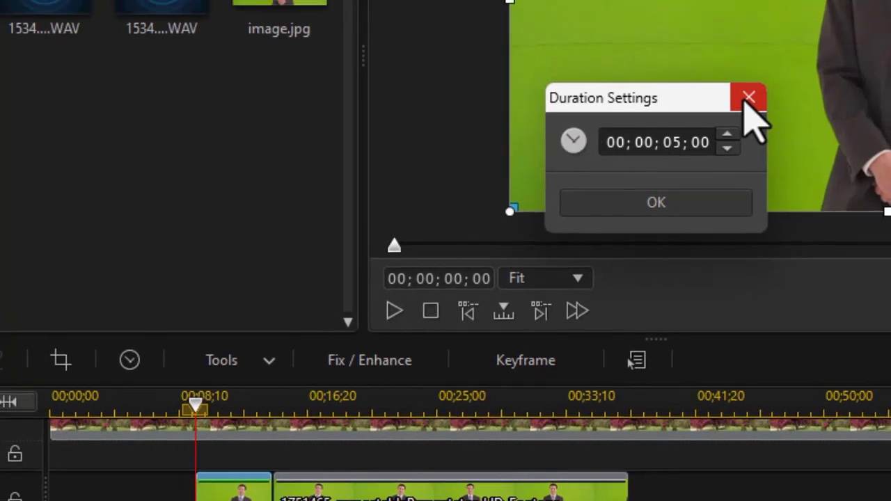
{"action": "left_click", "coordinate": [749, 97]}
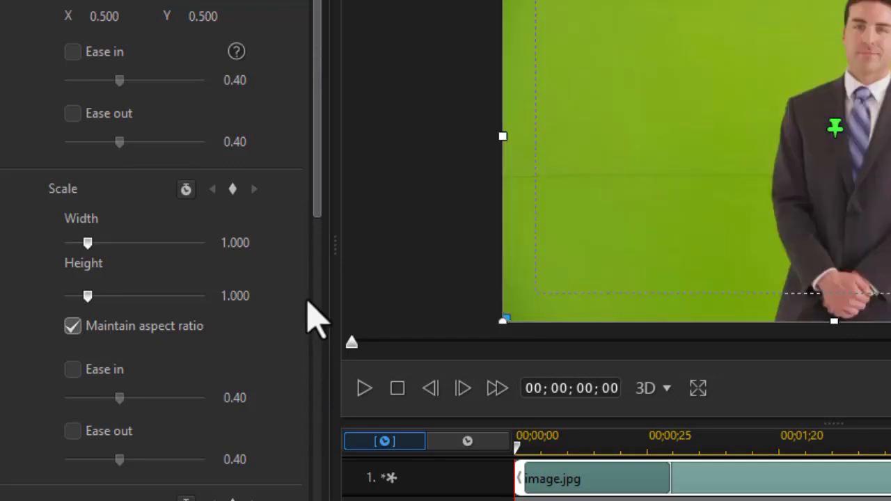
Step: Enable Chroma Key on the image, sample its green background, and increase the color range
{"action": "left_click_drag", "start_coordinate": [315, 185], "coordinate": [314, 467]}
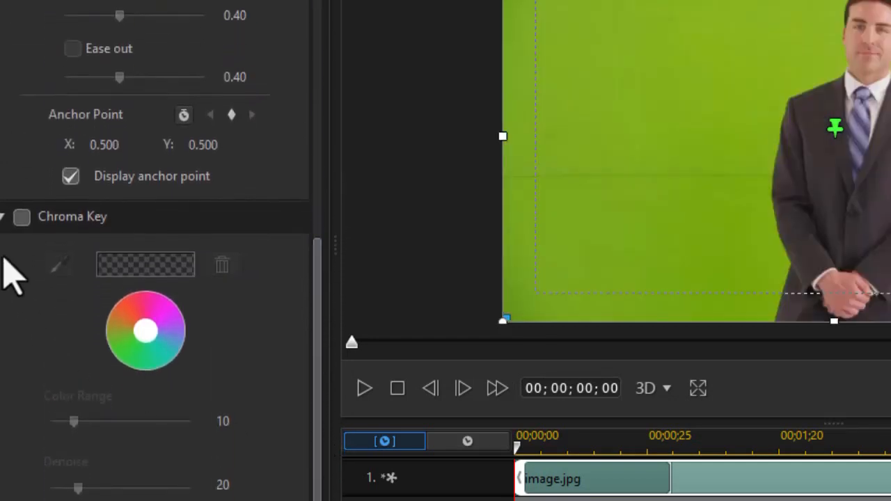
{"action": "left_click", "coordinate": [26, 217]}
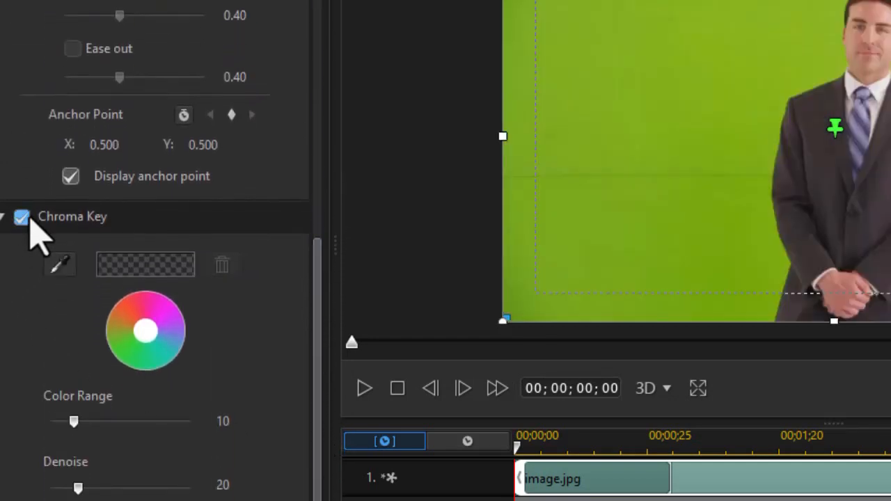
{"action": "left_click", "coordinate": [59, 264]}
{"action": "left_click", "coordinate": [675, 199]}
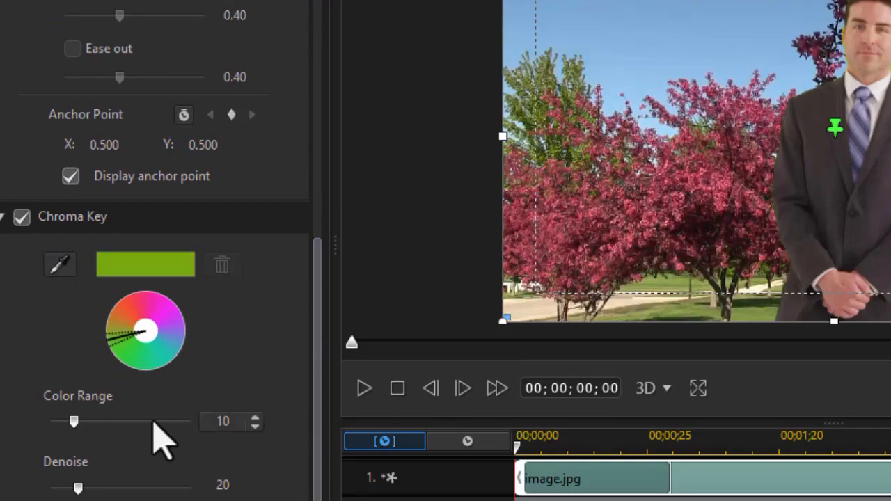
{"action": "left_click_drag", "start_coordinate": [73, 423], "coordinate": [116, 422]}
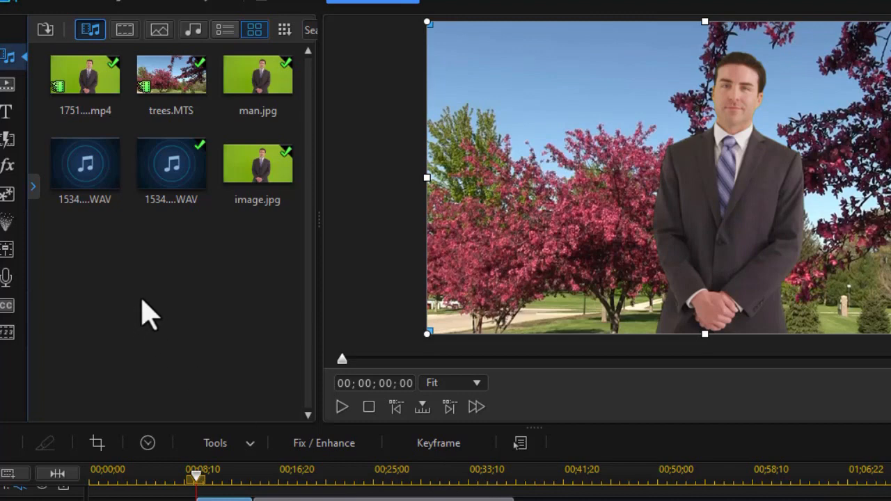
Step: Add the Airplanes particle object to track 3 starting at about 00;00;07;22
{"action": "left_click", "coordinate": [7, 224]}
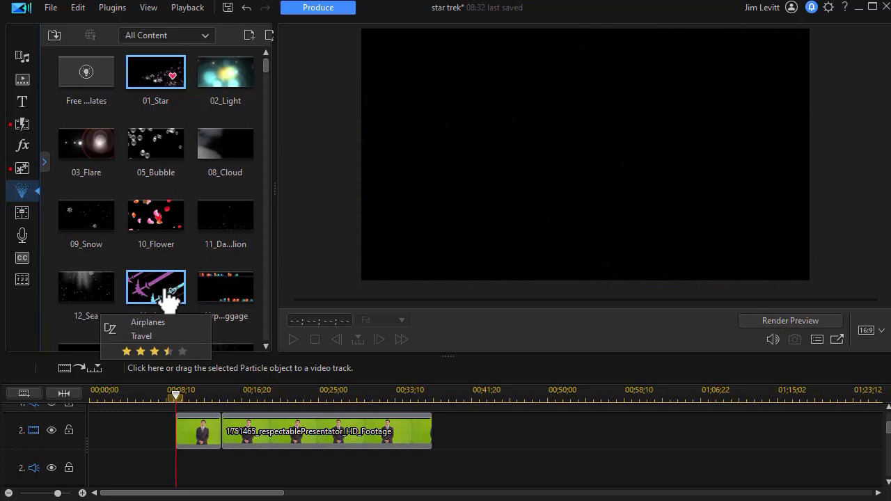
{"action": "left_click_drag", "start_coordinate": [170, 296], "coordinate": [159, 456]}
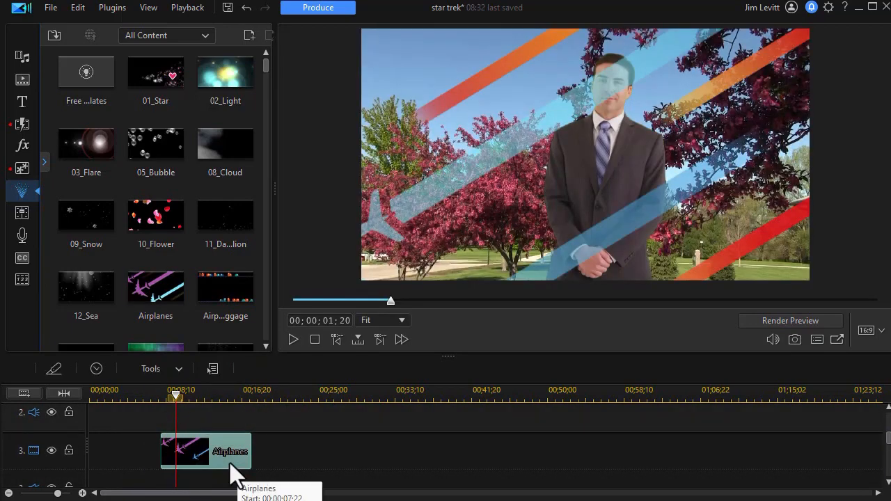
{"action": "scroll", "coordinate": [236, 460], "scroll_direction": "down", "scroll_amount": 1}
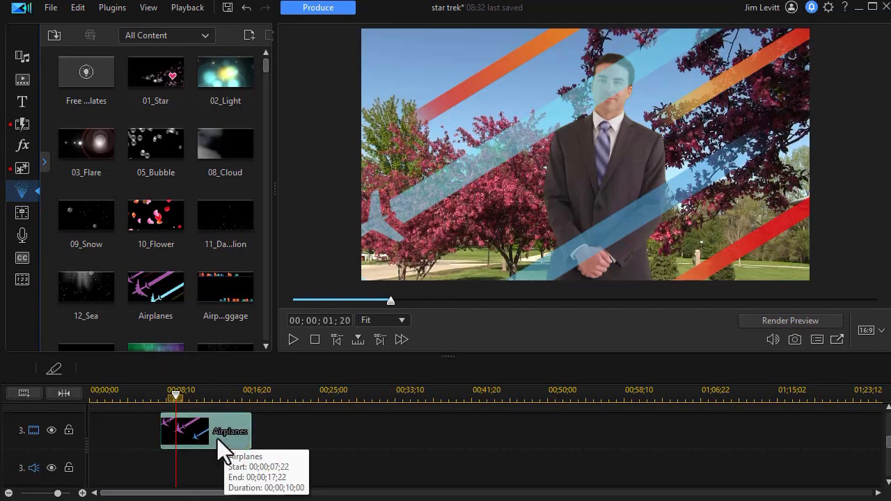
Step: Open the Airplanes particle in Particle Designer and remove every airplane particle except airplane_red
{"action": "double_click", "coordinate": [217, 439]}
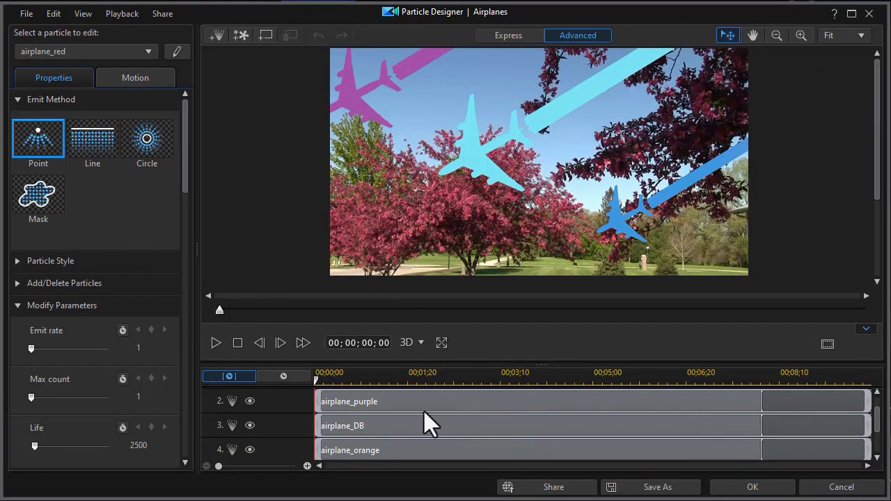
{"action": "left_click", "coordinate": [361, 399]}
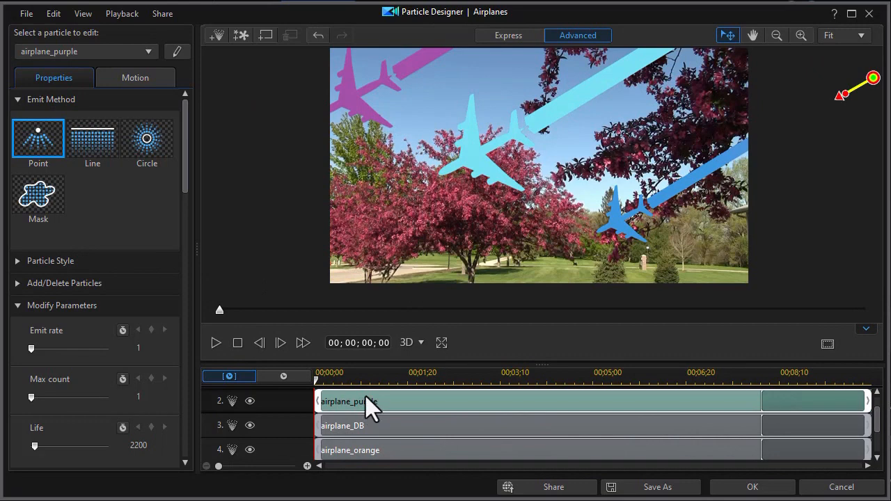
{"action": "right_click", "coordinate": [366, 397]}
{"action": "left_click", "coordinate": [399, 423]}
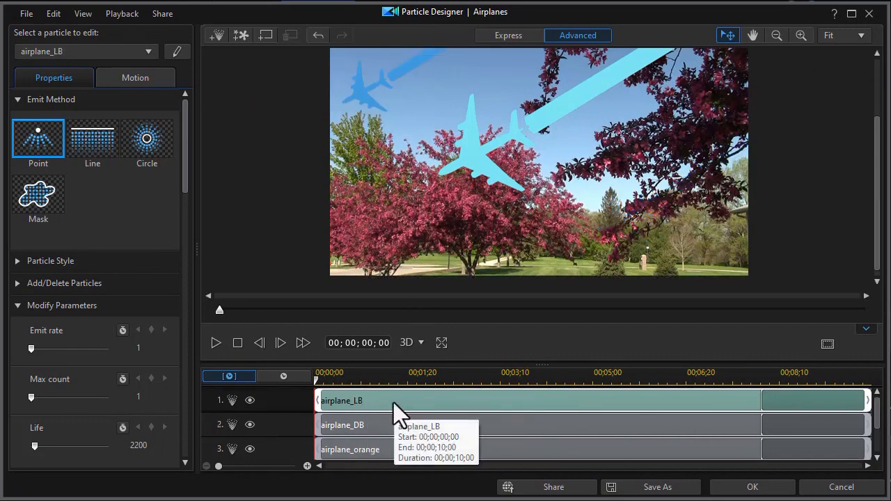
{"action": "right_click", "coordinate": [388, 400]}
{"action": "left_click", "coordinate": [425, 431]}
{"action": "right_click", "coordinate": [404, 400]}
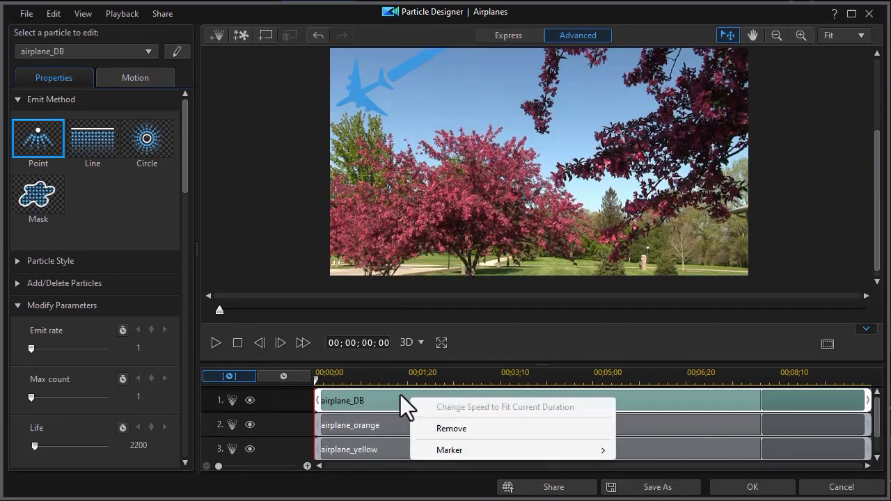
{"action": "left_click", "coordinate": [445, 429]}
{"action": "right_click", "coordinate": [451, 402]}
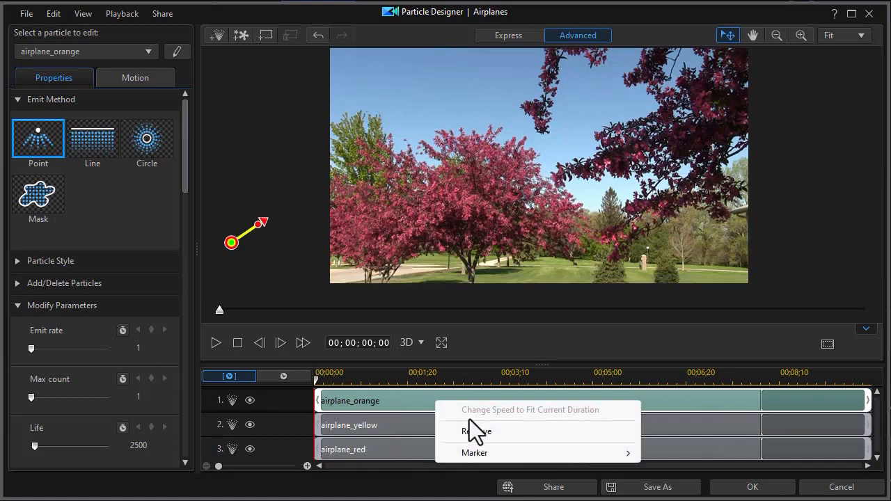
{"action": "left_click", "coordinate": [480, 432]}
{"action": "right_click", "coordinate": [453, 406]}
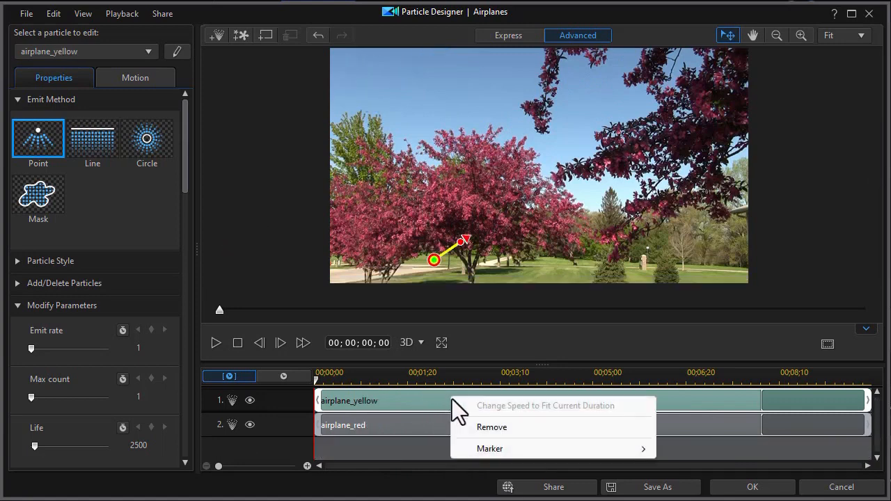
{"action": "left_click", "coordinate": [493, 428]}
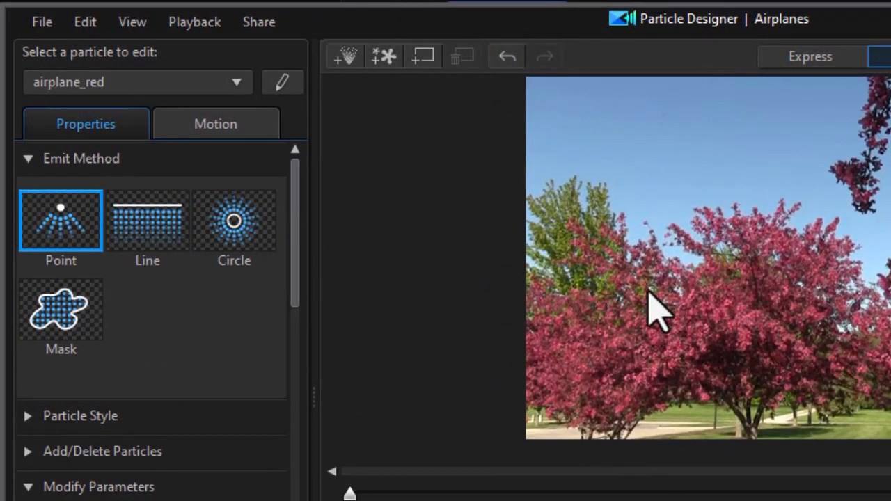
Step: Add a new particle object using rain-2.png and move its emitter near the top of the frame
{"action": "left_click", "coordinate": [351, 61]}
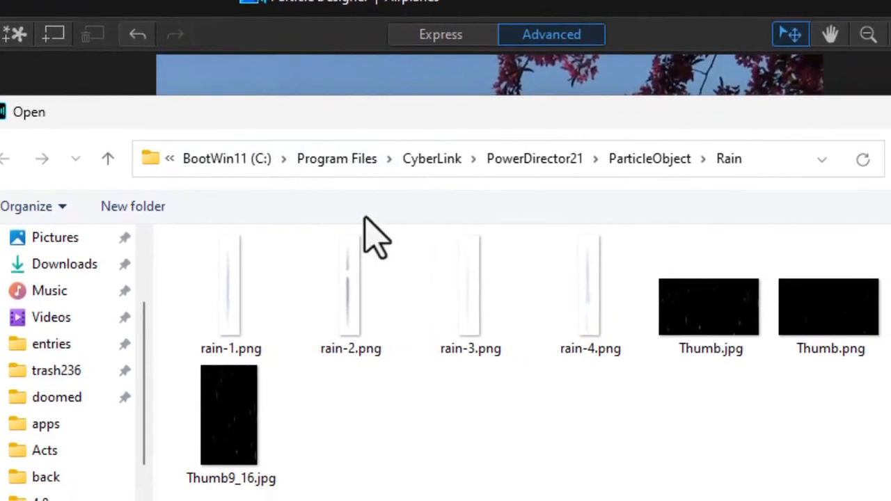
{"action": "left_click_drag", "start_coordinate": [503, 119], "coordinate": [316, 95]}
{"action": "left_click", "coordinate": [442, 272]}
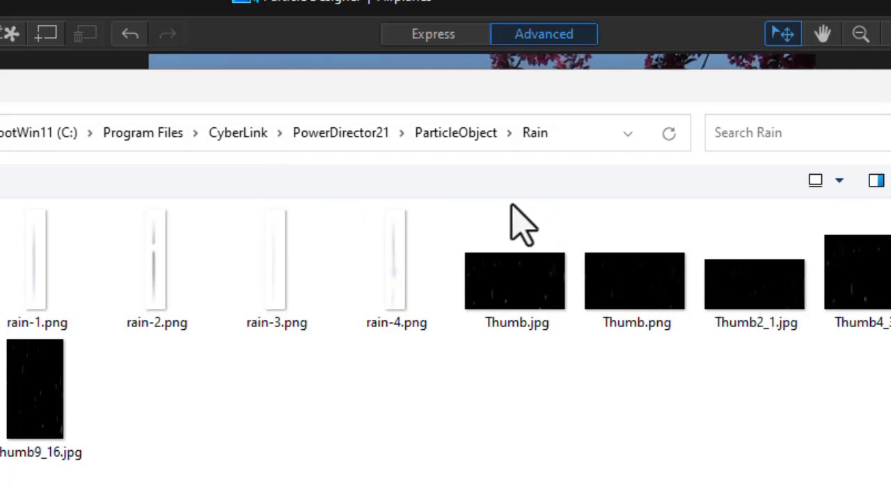
{"action": "double_click", "coordinate": [162, 282]}
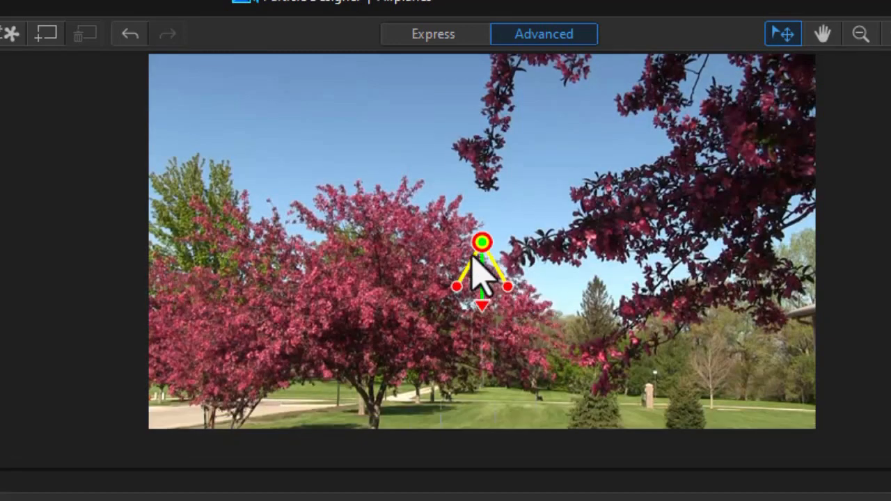
{"action": "left_click_drag", "start_coordinate": [478, 239], "coordinate": [465, 110]}
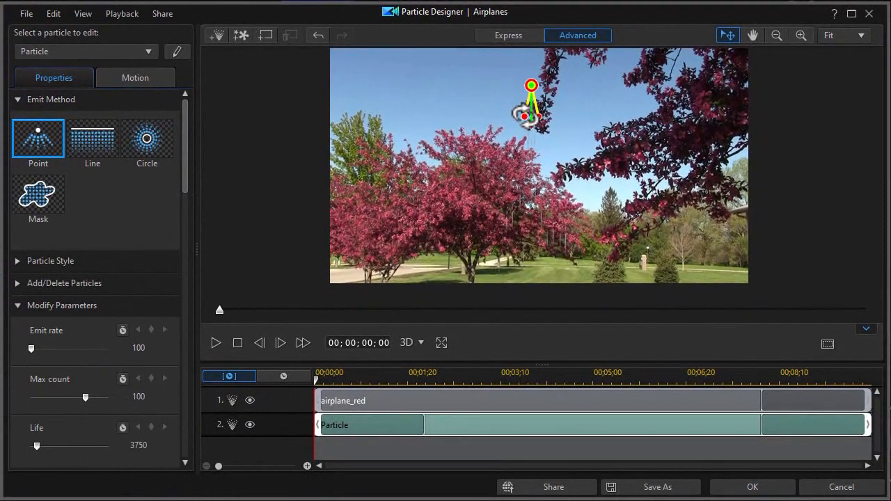
Step: Remove the airplane_red particle from the particle timeline
{"action": "left_click", "coordinate": [376, 402]}
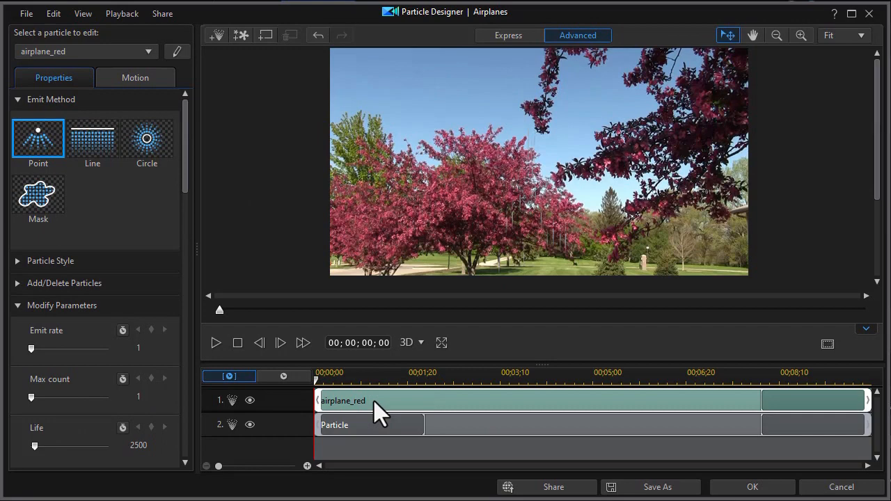
{"action": "right_click", "coordinate": [376, 402]}
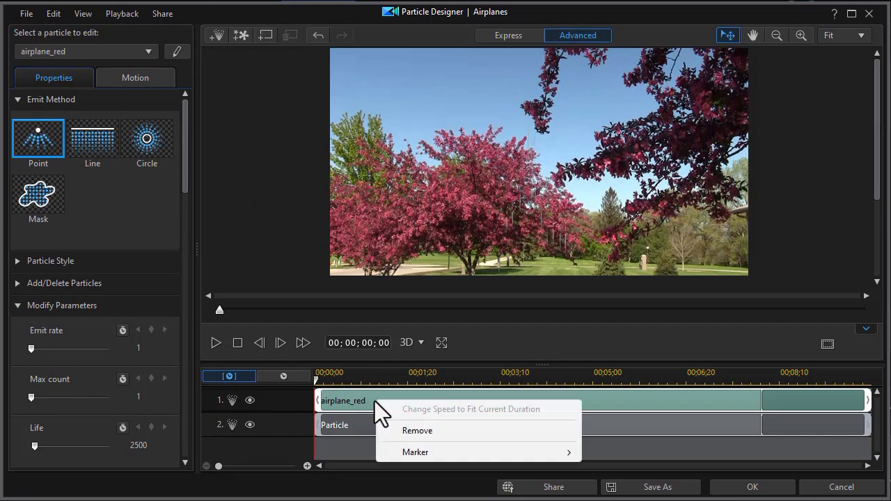
{"action": "left_click", "coordinate": [400, 428]}
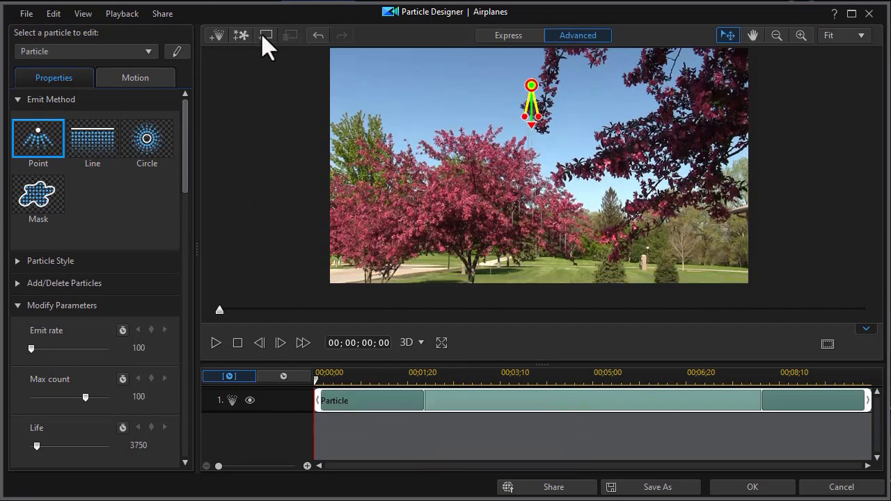
Step: Add another particle object using the rain-4.png image
{"action": "left_click", "coordinate": [217, 35]}
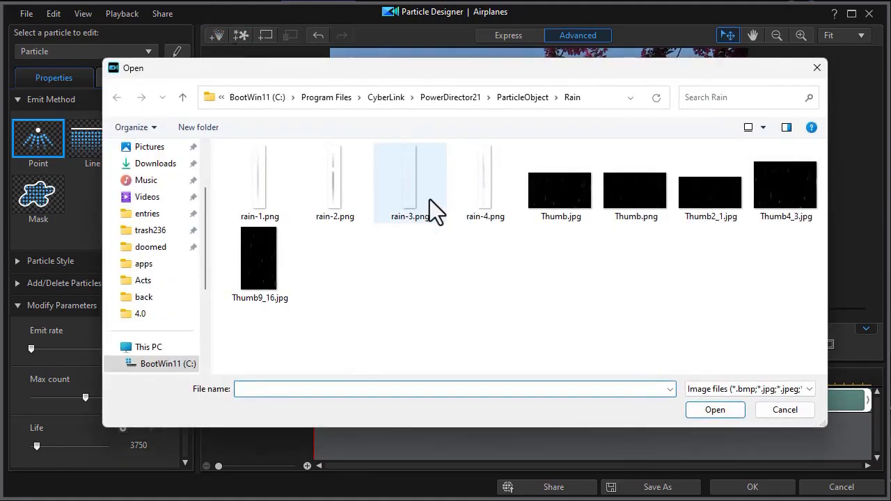
{"action": "left_click", "coordinate": [488, 191]}
{"action": "left_click", "coordinate": [713, 411]}
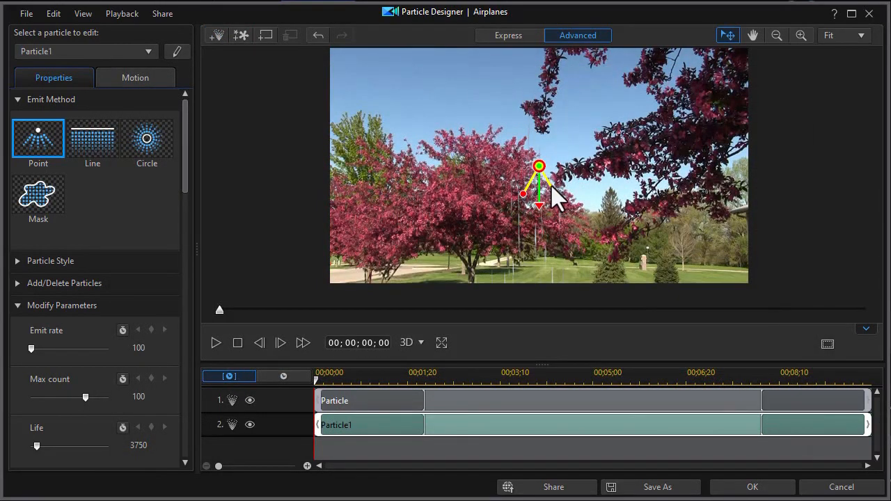
Step: Move the second rain emitter to the bottom edge of the frame, pointing upward, and preview around 00;00;04;15
{"action": "left_click_drag", "start_coordinate": [555, 194], "coordinate": [543, 198]}
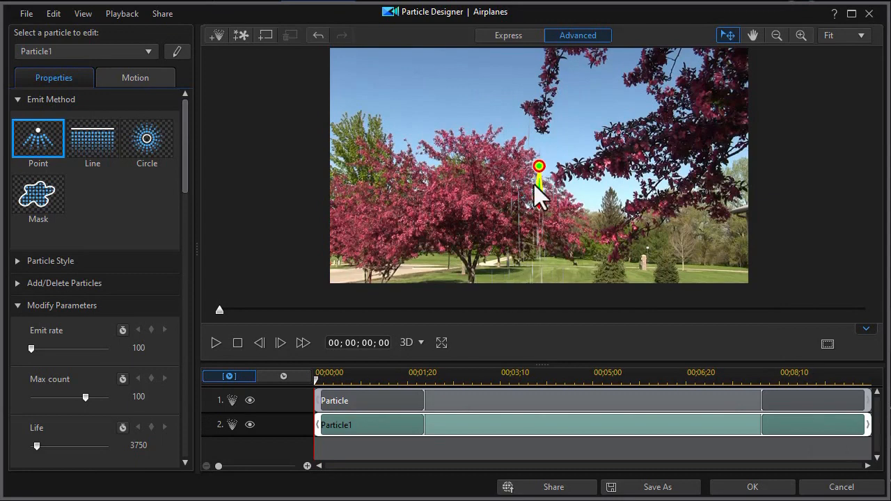
{"action": "left_click_drag", "start_coordinate": [547, 208], "coordinate": [538, 129]}
{"action": "left_click_drag", "start_coordinate": [539, 166], "coordinate": [561, 303]}
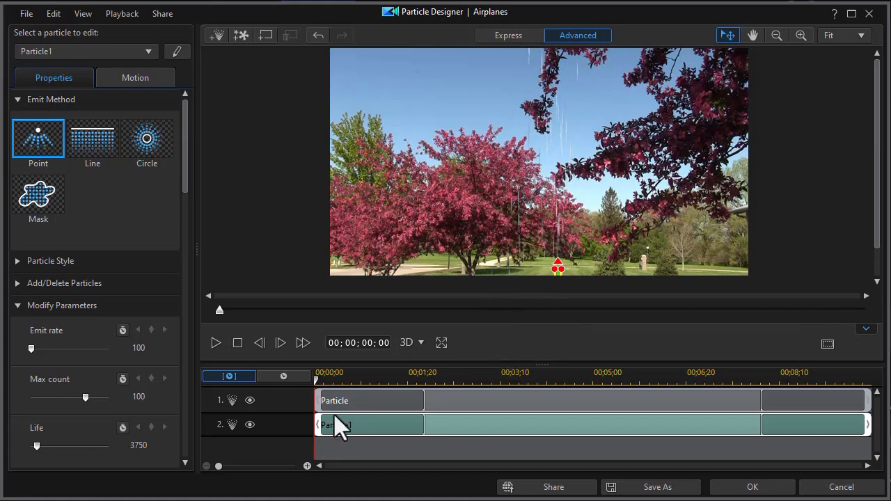
{"action": "left_click_drag", "start_coordinate": [563, 378], "coordinate": [566, 378]}
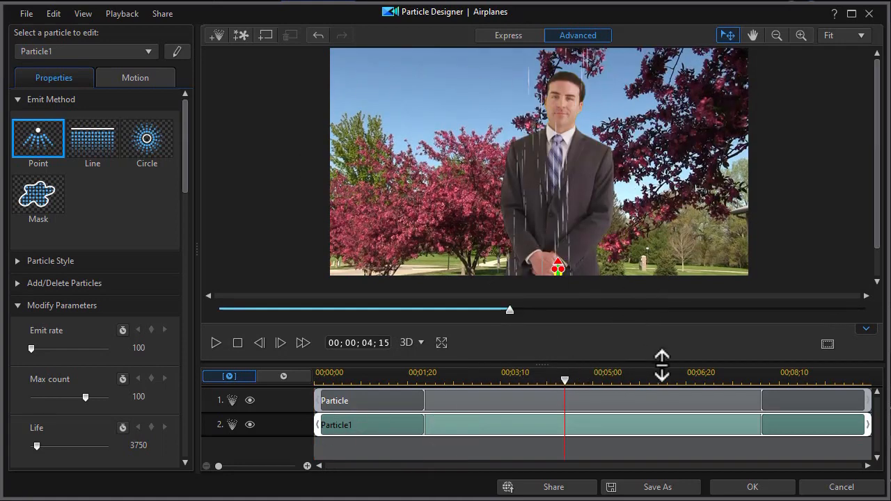
Step: Add another particle object using rain-2.png and move its emitter to the top of the frame above the presenter
{"action": "left_click", "coordinate": [217, 34]}
{"action": "left_click", "coordinate": [338, 191]}
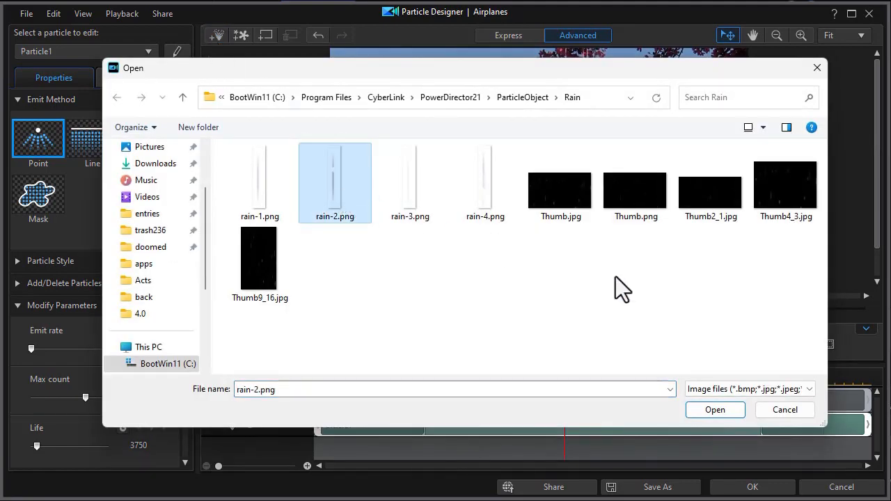
{"action": "left_click", "coordinate": [715, 417]}
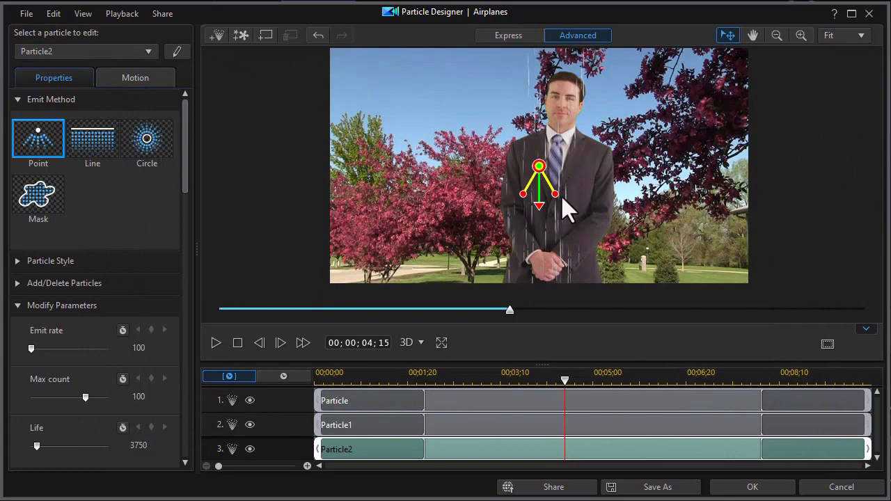
{"action": "left_click_drag", "start_coordinate": [550, 195], "coordinate": [545, 199]}
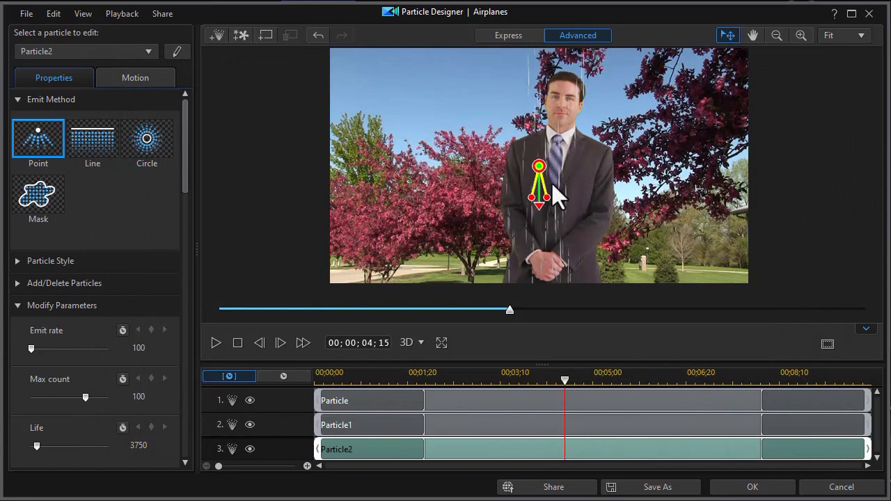
{"action": "left_click_drag", "start_coordinate": [539, 169], "coordinate": [592, 67]}
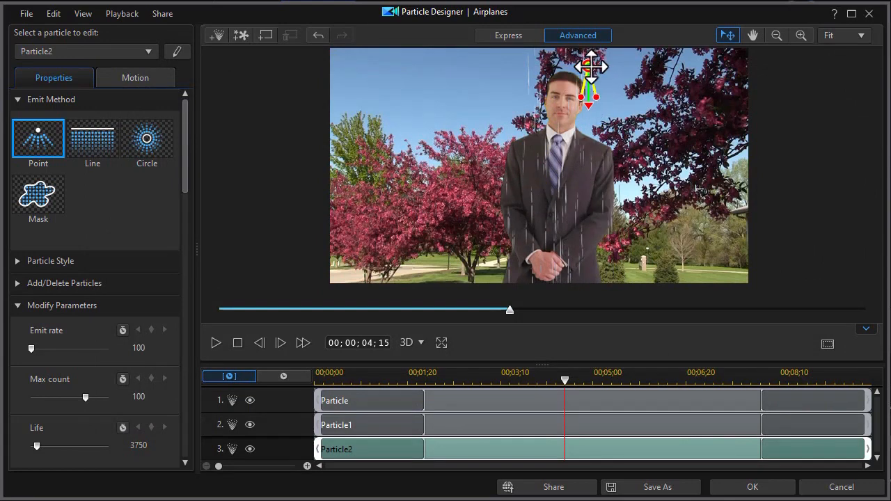
Step: Add one more rain-2.png particle object, place its emitter above the presenter's head, and close Particle Designer with OK
{"action": "left_click", "coordinate": [221, 39]}
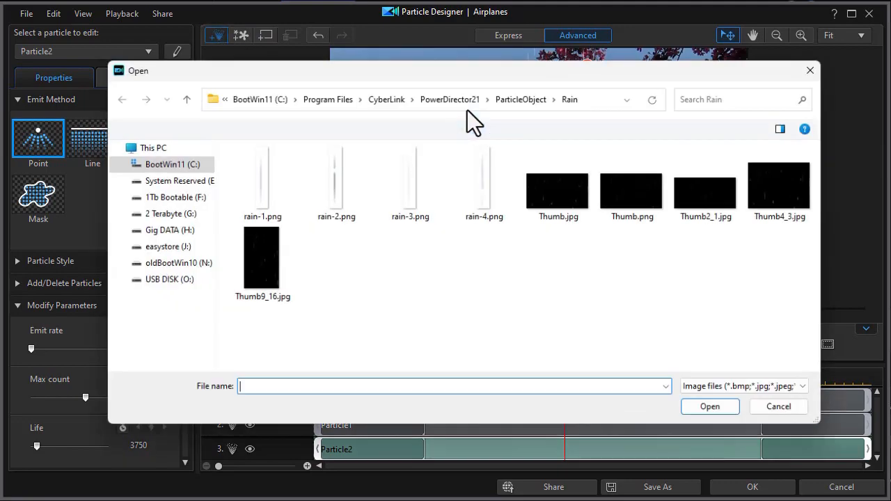
{"action": "double_click", "coordinate": [342, 178]}
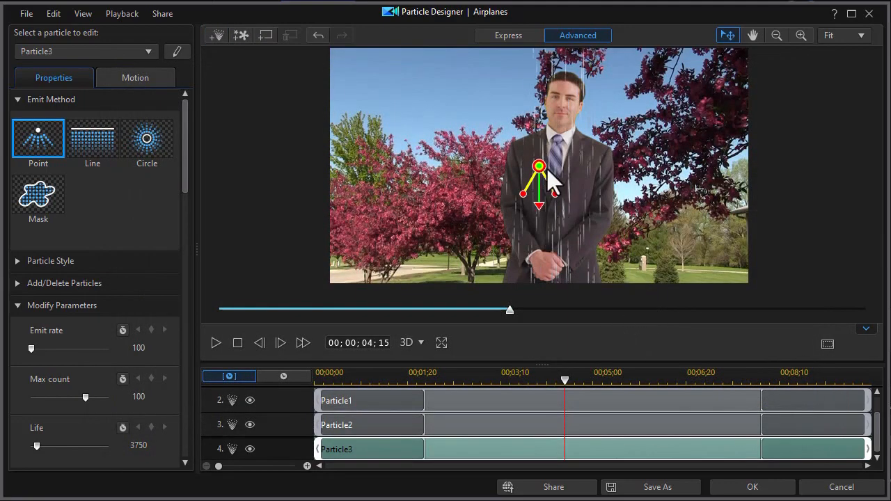
{"action": "left_click_drag", "start_coordinate": [540, 167], "coordinate": [548, 76]}
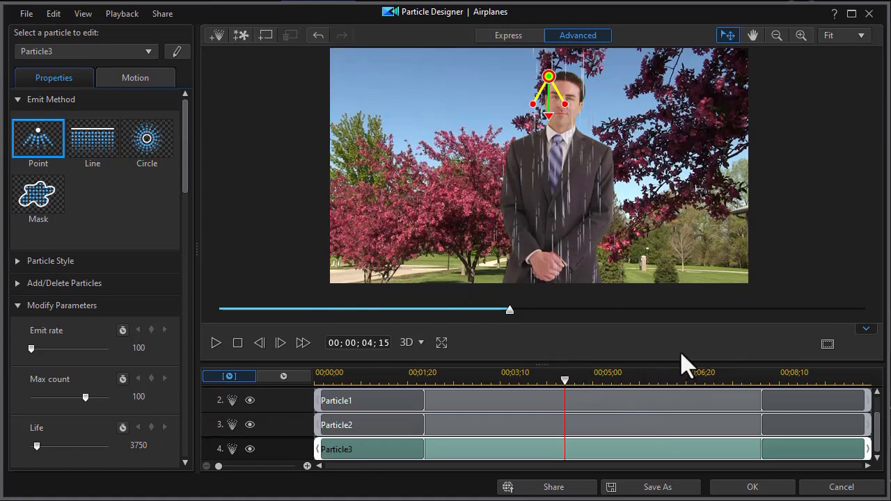
{"action": "left_click", "coordinate": [754, 487]}
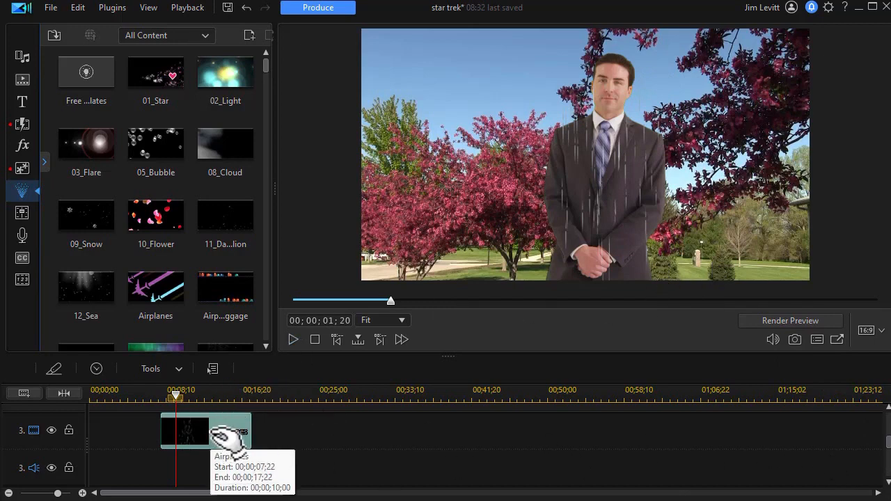
Step: Apply the person-silhouette mask to the Airplanes particle clip in Mask Designer and confirm
{"action": "left_click", "coordinate": [149, 369]}
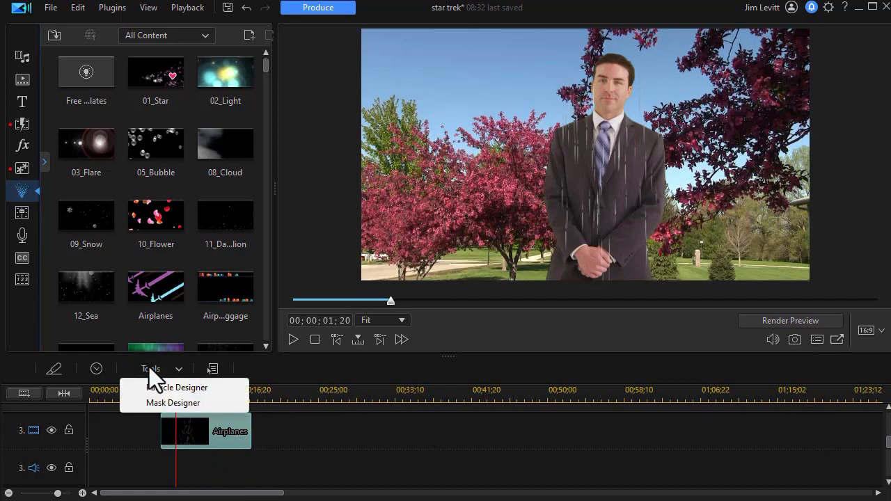
{"action": "left_click", "coordinate": [155, 404]}
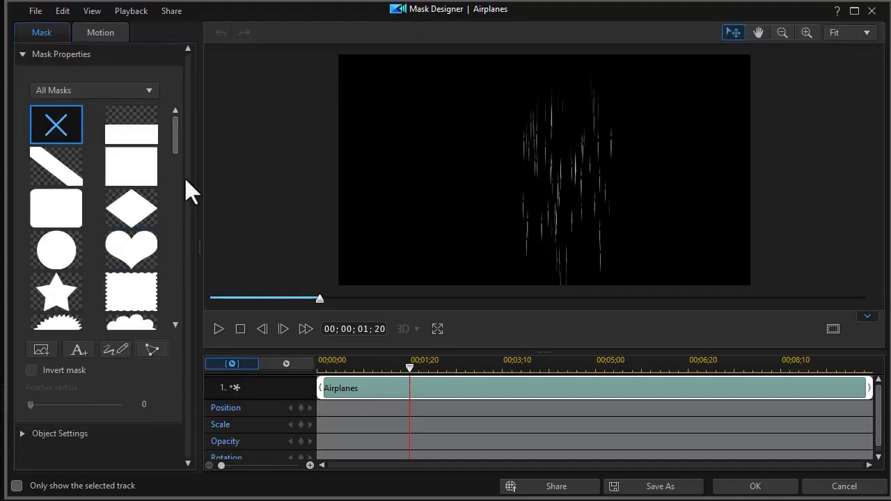
{"action": "left_click_drag", "start_coordinate": [171, 132], "coordinate": [174, 374]}
{"action": "left_click", "coordinate": [138, 278]}
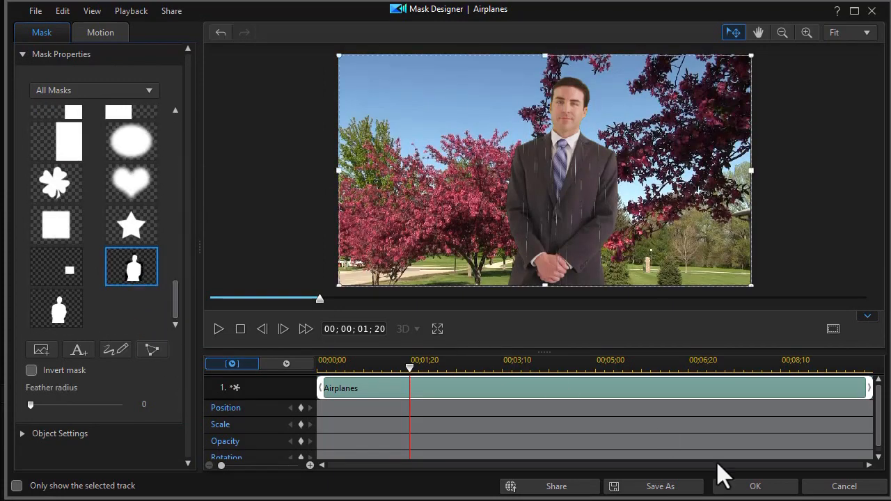
{"action": "left_click", "coordinate": [757, 485]}
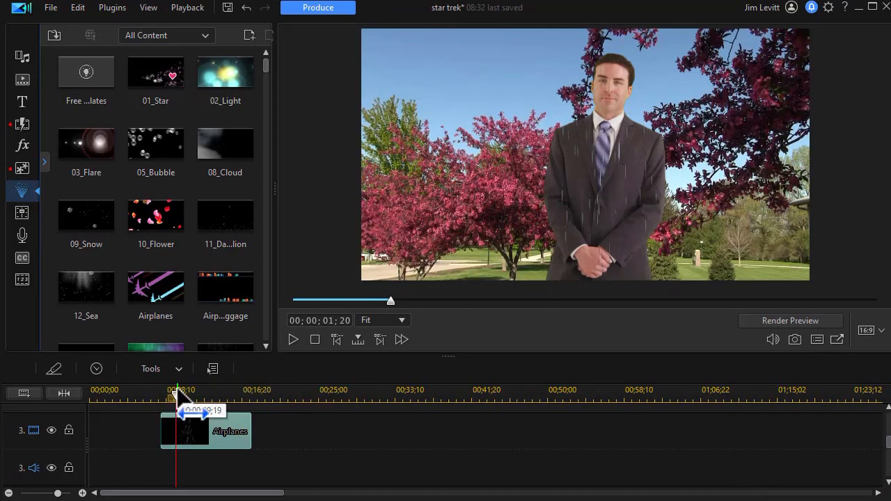
Step: Play the timeline from about 00;00;05;12 to preview the masked rain effect
{"action": "left_click_drag", "start_coordinate": [175, 395], "coordinate": [138, 402]}
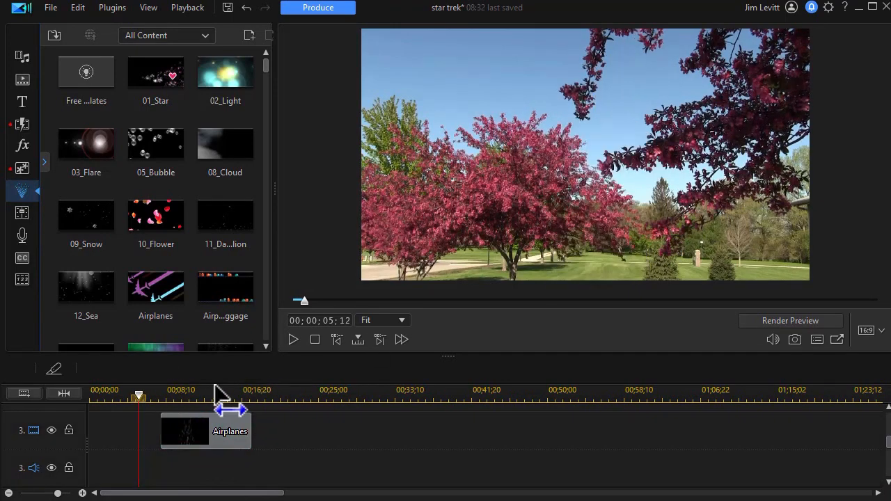
{"action": "left_click", "coordinate": [293, 339]}
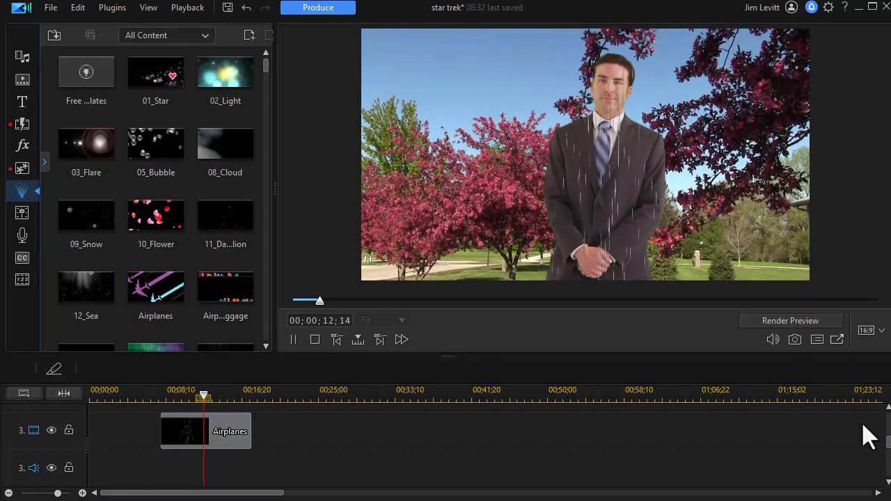
{"action": "mouse_move", "coordinate": [888, 442]}
{"action": "left_mouse_down"}
{"action": "mouse_move", "coordinate": [879, 425]}
{"action": "mouse_move", "coordinate": [889, 460]}
{"action": "mouse_move", "coordinate": [888, 420]}
{"action": "mouse_move", "coordinate": [887, 432]}
{"action": "left_mouse_up"}
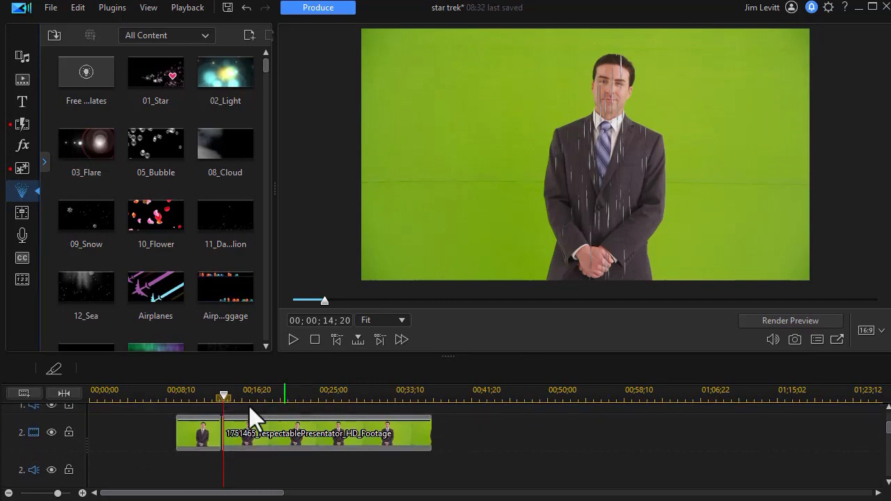
Step: Open the image clip in PiP Designer and add opacity keyframes at 00;00;05;00 and about 00;00;04;05
{"action": "left_click", "coordinate": [197, 436]}
{"action": "double_click", "coordinate": [207, 435]}
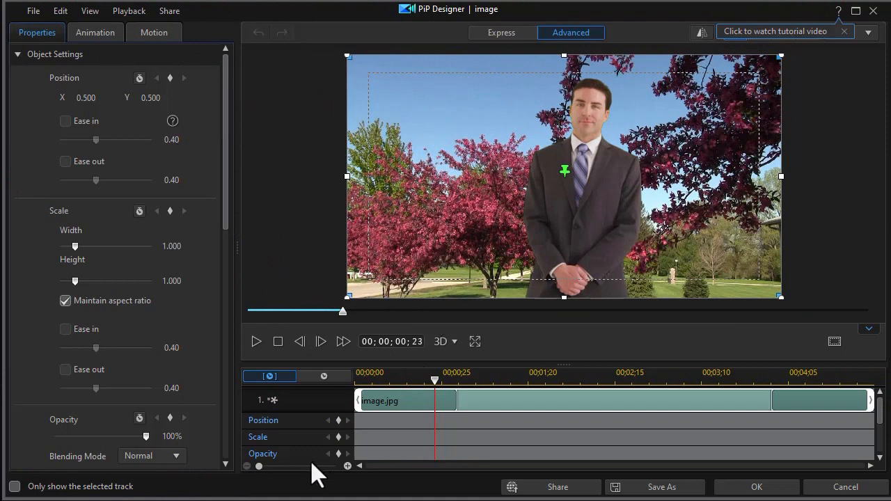
{"action": "left_click_drag", "start_coordinate": [431, 381], "coordinate": [873, 382]}
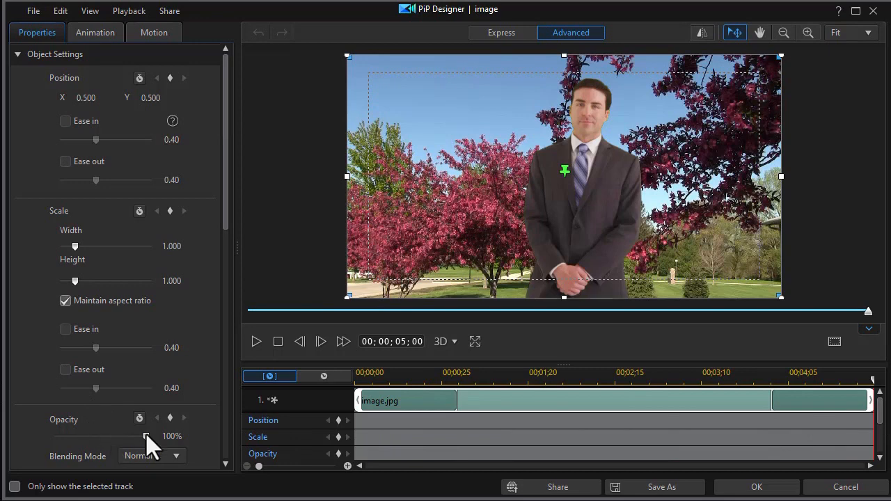
{"action": "left_click", "coordinate": [338, 455]}
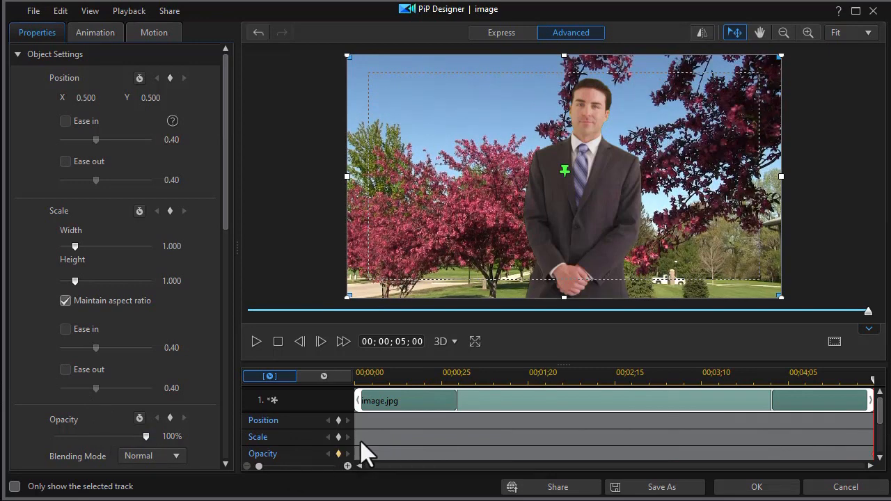
{"action": "left_click", "coordinate": [788, 376]}
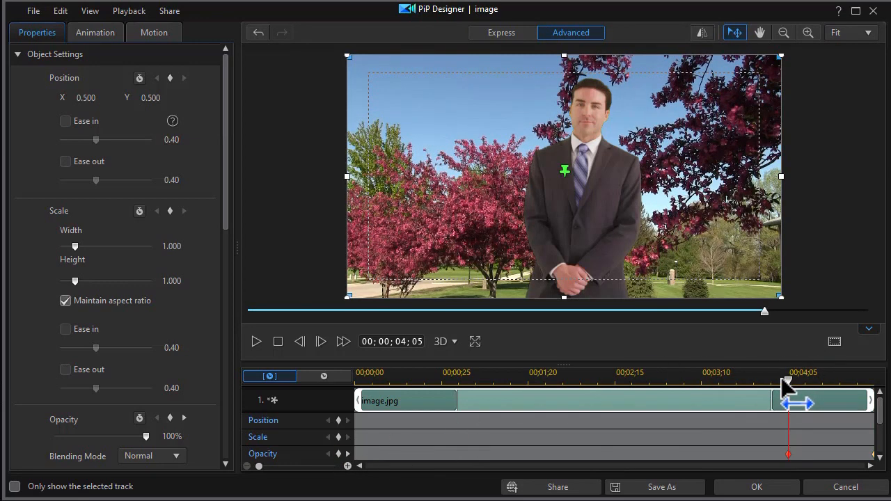
Step: Set the image's opacity to 23% at 00;00;00;25
{"action": "left_click_drag", "start_coordinate": [788, 382], "coordinate": [439, 398]}
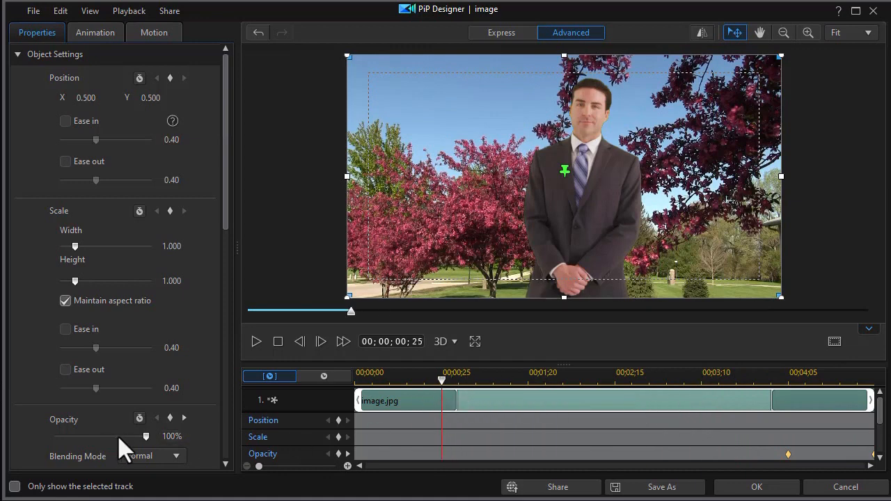
{"action": "left_click_drag", "start_coordinate": [142, 437], "coordinate": [75, 452]}
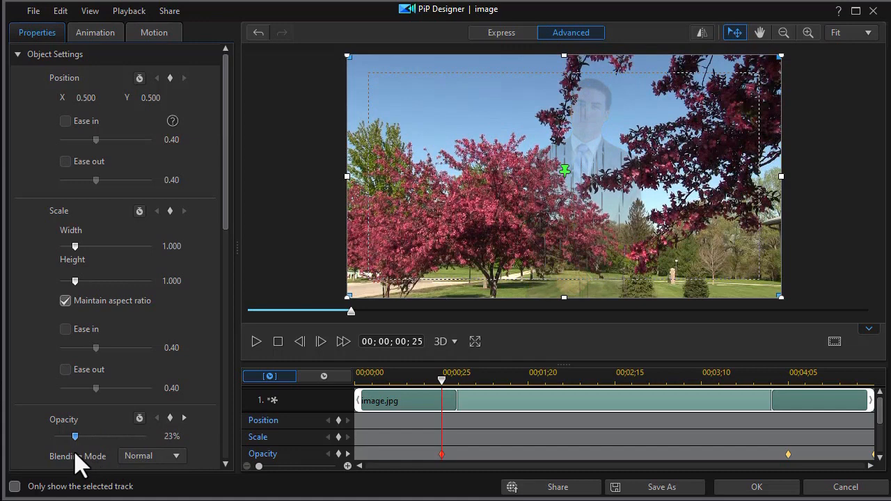
Step: Set the image's opacity to 9% at the clip start and close PiP Designer
{"action": "left_click_drag", "start_coordinate": [442, 379], "coordinate": [356, 390]}
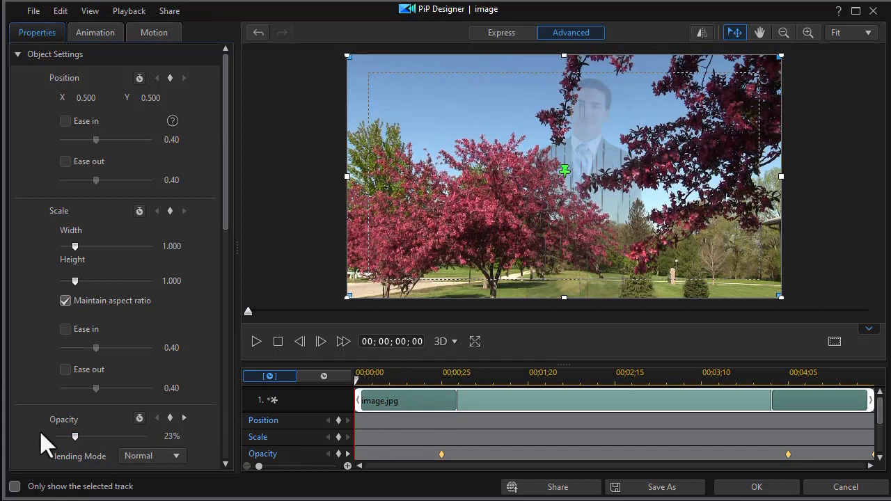
{"action": "mouse_move", "coordinate": [68, 436]}
{"action": "left_mouse_down"}
{"action": "mouse_move", "coordinate": [59, 435]}
{"action": "mouse_move", "coordinate": [66, 437]}
{"action": "left_mouse_up"}
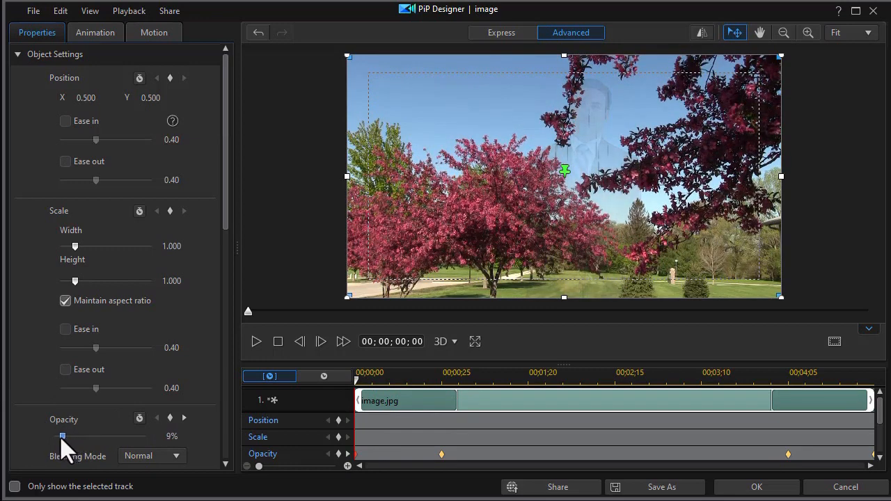
{"action": "left_click", "coordinate": [766, 488]}
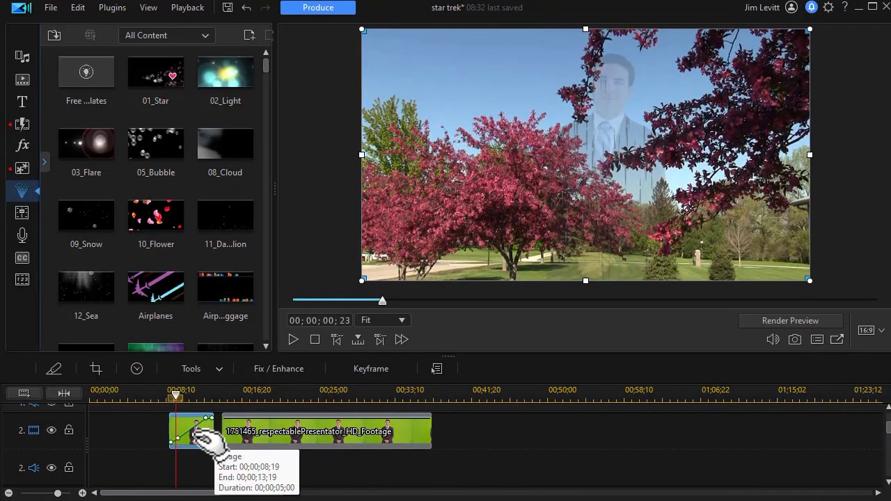
Step: Preview the fade-in from about 00;00;06;02 and stop playback
{"action": "left_click_drag", "start_coordinate": [202, 433], "coordinate": [206, 449]}
{"action": "left_click_drag", "start_coordinate": [176, 402], "coordinate": [147, 422]}
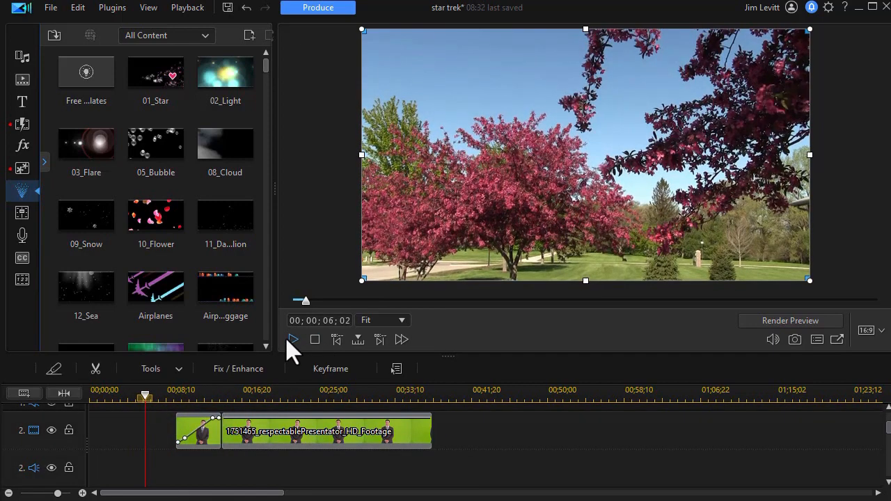
{"action": "left_click", "coordinate": [294, 340]}
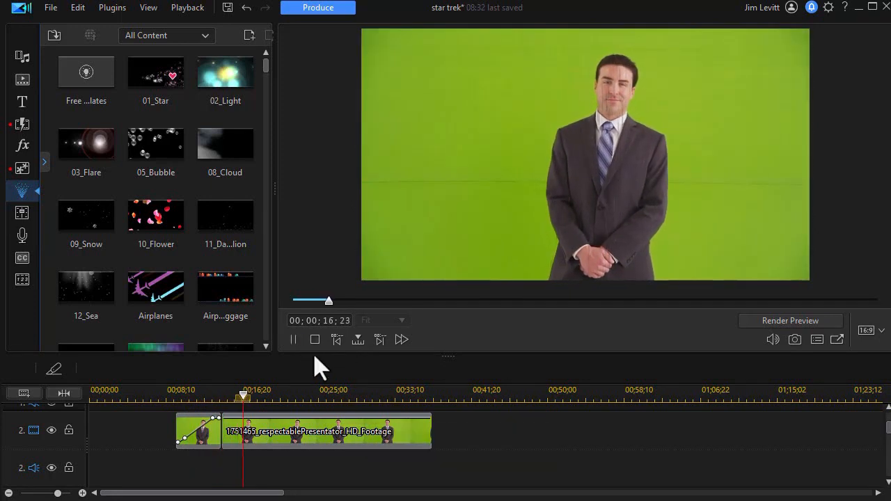
{"action": "left_click", "coordinate": [294, 339]}
Step: Enable Chroma Key on the presenter footage clip, sample the green background with the eyedropper, and confirm
{"action": "left_click", "coordinate": [326, 431]}
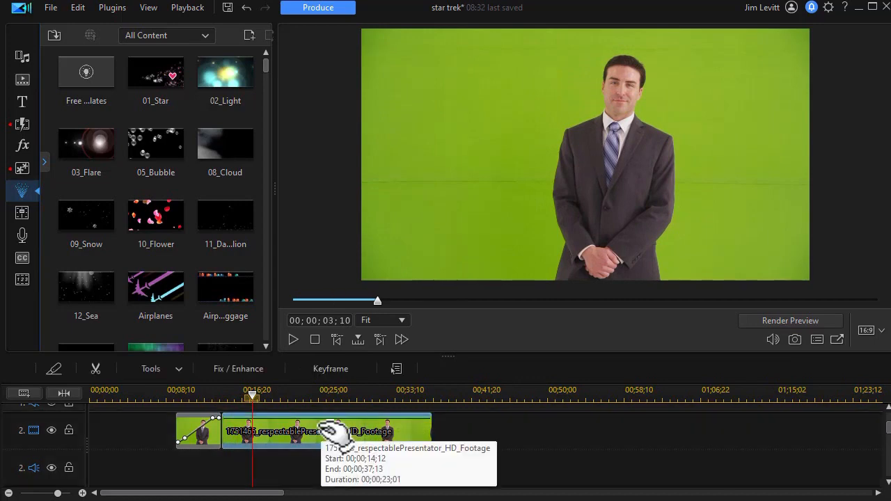
{"action": "double_click", "coordinate": [326, 430]}
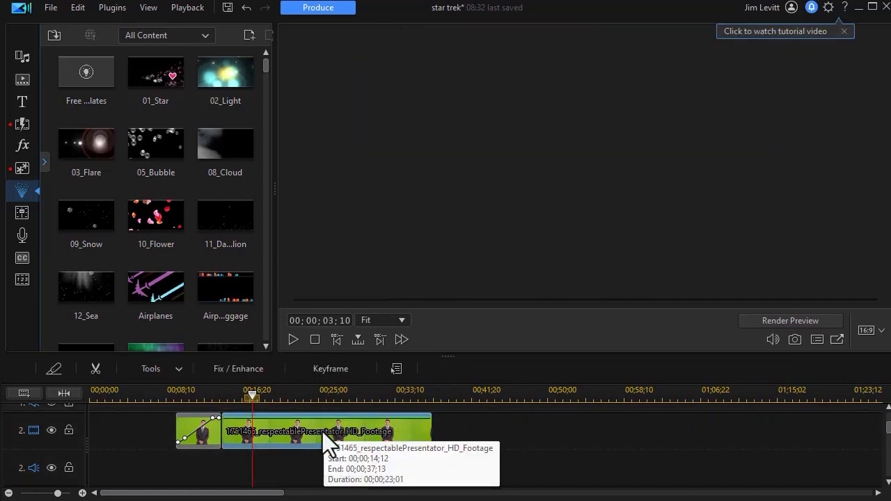
{"action": "left_click_drag", "start_coordinate": [225, 215], "coordinate": [232, 394]}
{"action": "left_click", "coordinate": [32, 243]}
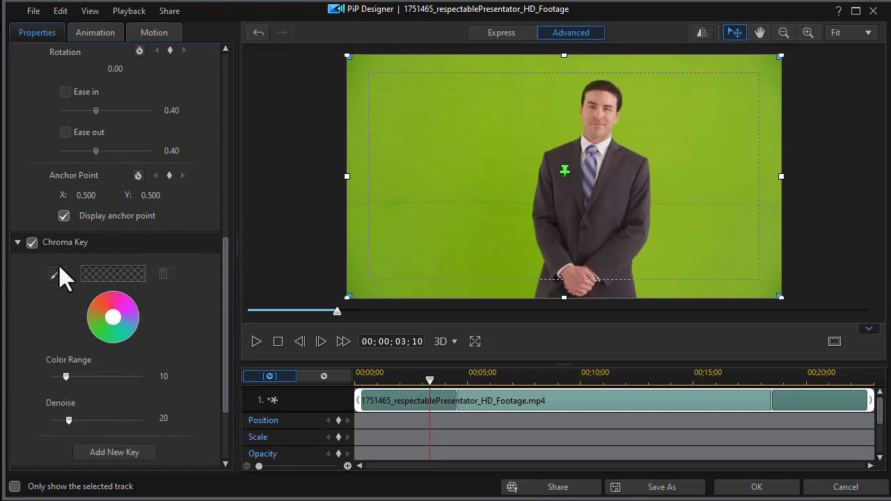
{"action": "left_click", "coordinate": [56, 274]}
{"action": "left_click", "coordinate": [425, 233]}
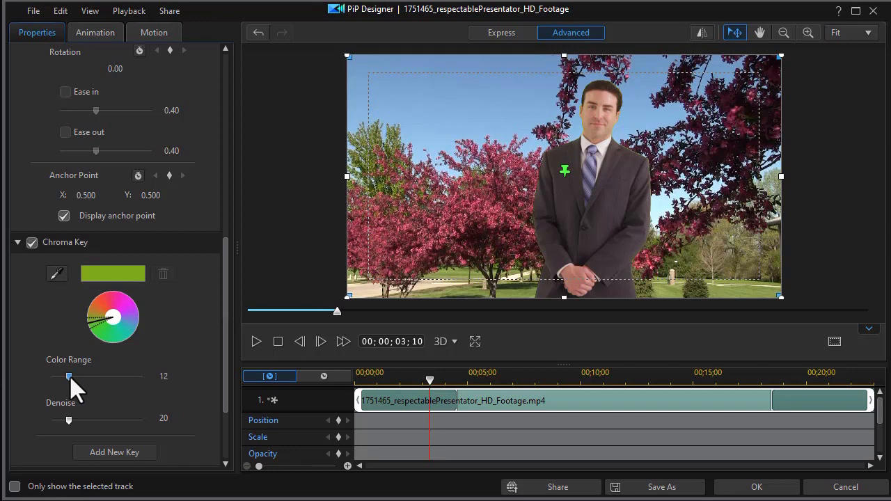
{"action": "left_click", "coordinate": [763, 487]}
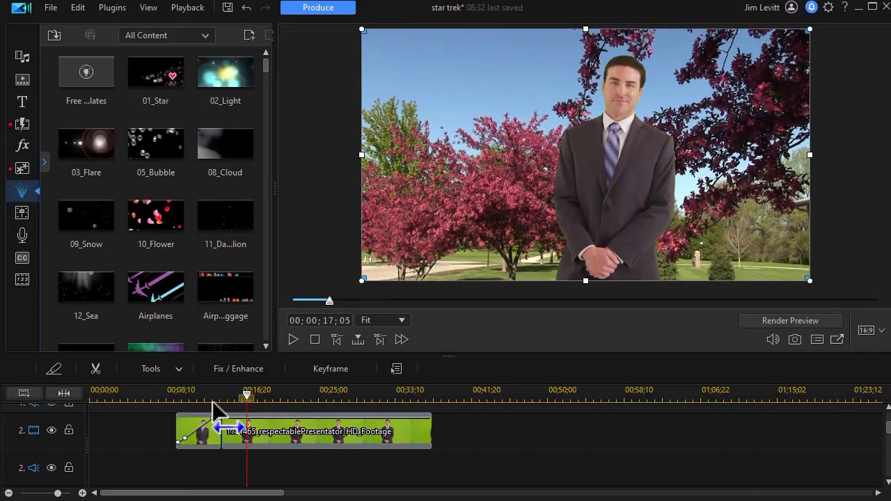
Step: Place the second WAV audio file on the audio track starting around 00;00;07;22
{"action": "left_click", "coordinate": [200, 395]}
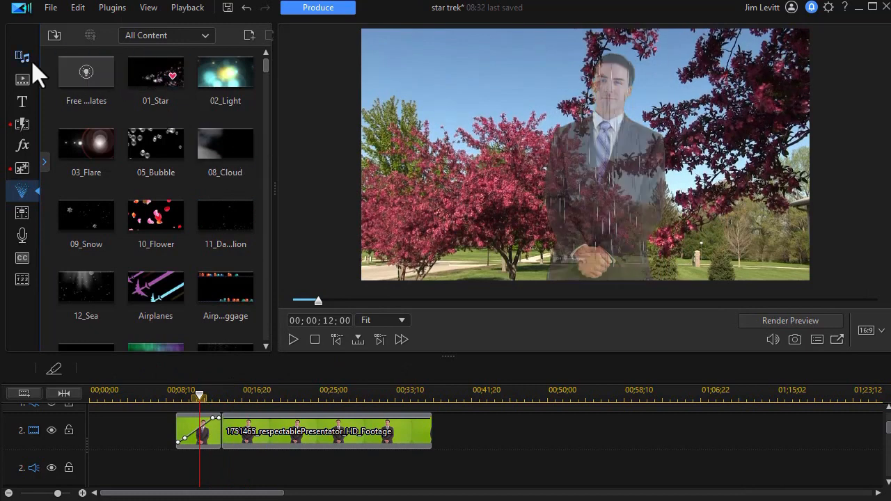
{"action": "left_click", "coordinate": [22, 59]}
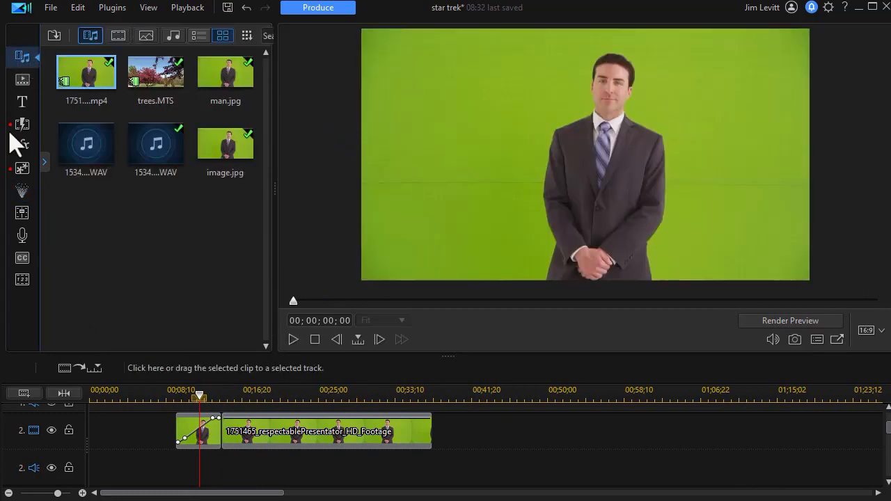
{"action": "left_click_drag", "start_coordinate": [155, 146], "coordinate": [160, 443]}
{"action": "left_click_drag", "start_coordinate": [165, 442], "coordinate": [166, 442]}
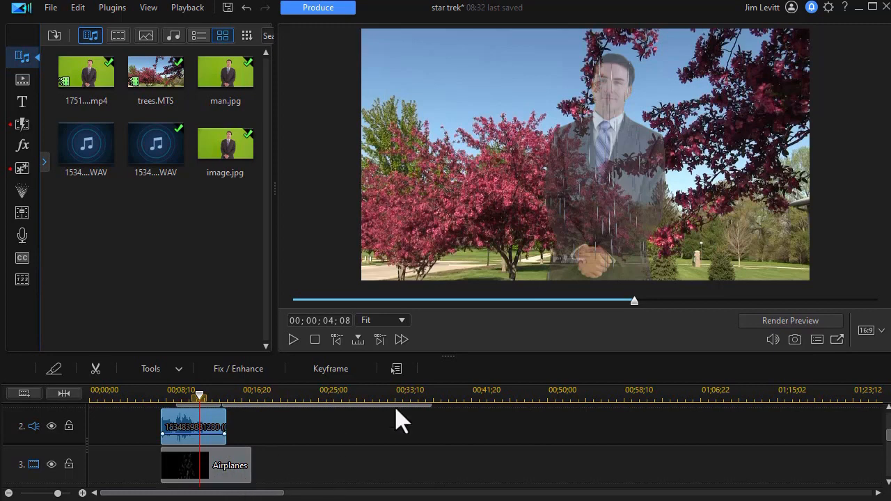
{"action": "left_click", "coordinate": [139, 395]}
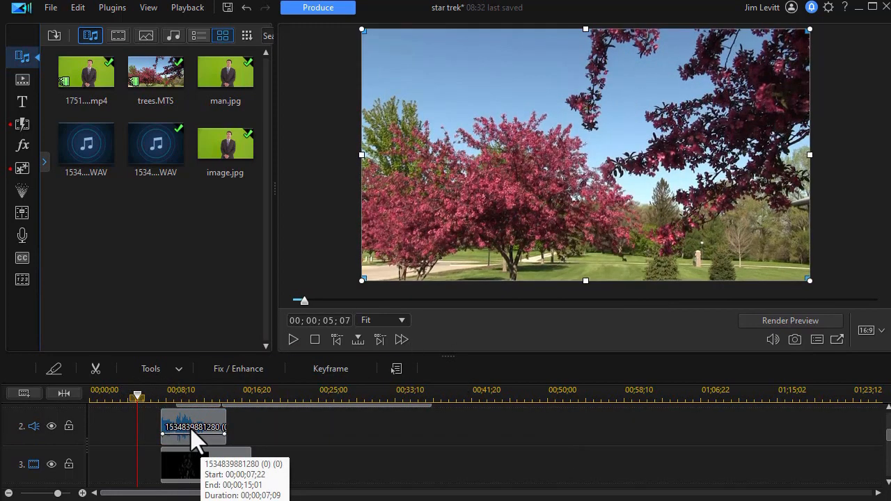
Step: Shift the second audio clip slightly earlier on its audio track
{"action": "scroll", "coordinate": [191, 429], "scroll_direction": "up", "scroll_amount": 1}
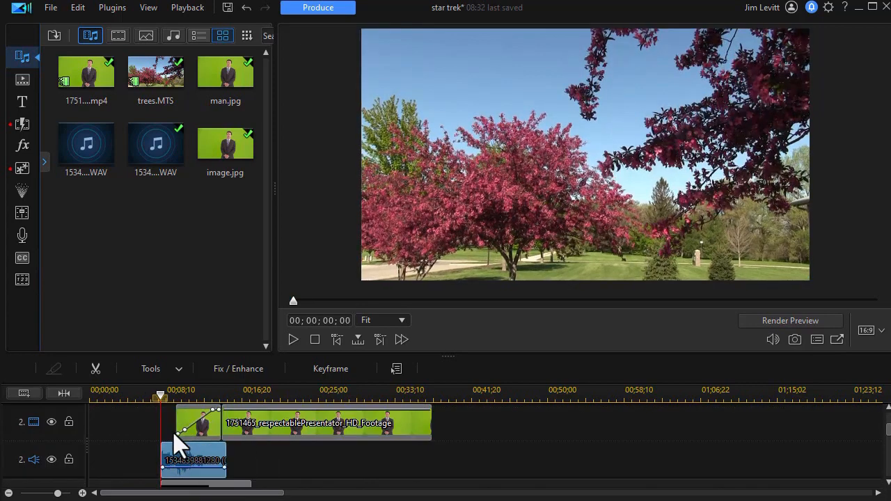
{"action": "mouse_move", "coordinate": [189, 455]}
{"action": "left_mouse_down"}
{"action": "mouse_move", "coordinate": [179, 462]}
{"action": "mouse_move", "coordinate": [189, 461]}
{"action": "left_mouse_up"}
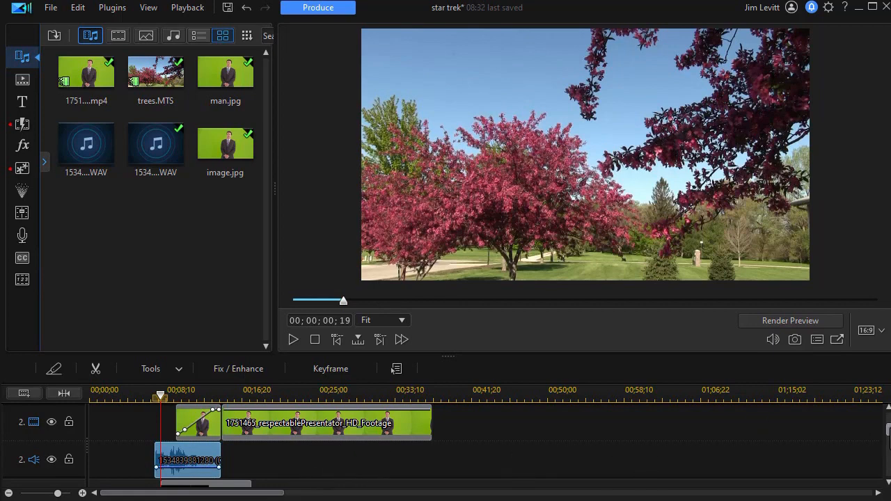
Step: Preview the composite from near the start of the timeline
{"action": "left_click_drag", "start_coordinate": [161, 396], "coordinate": [126, 395]}
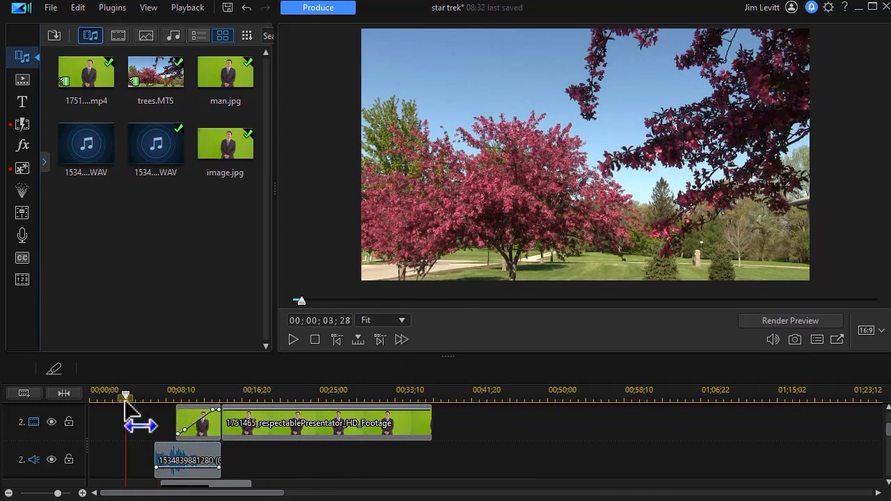
{"action": "left_click", "coordinate": [293, 339]}
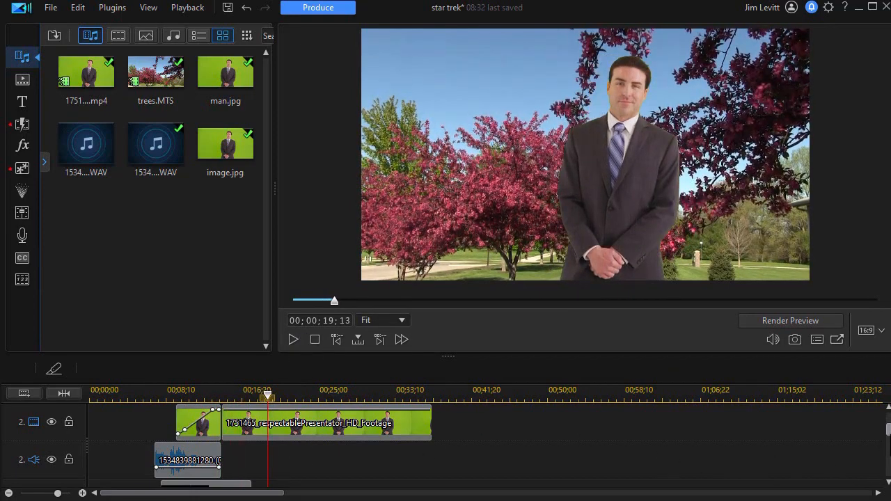
Step: Drop the presenter footage clip back onto track 2 using Insert and Move All Clips, then reselect it
{"action": "left_click_drag", "start_coordinate": [889, 431], "coordinate": [889, 437]}
{"action": "left_click_drag", "start_coordinate": [226, 406], "coordinate": [224, 418]}
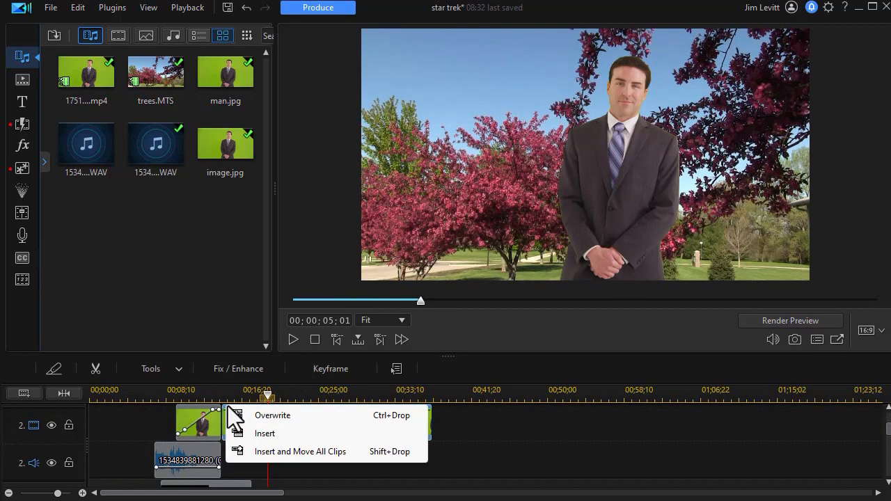
{"action": "left_click", "coordinate": [364, 455]}
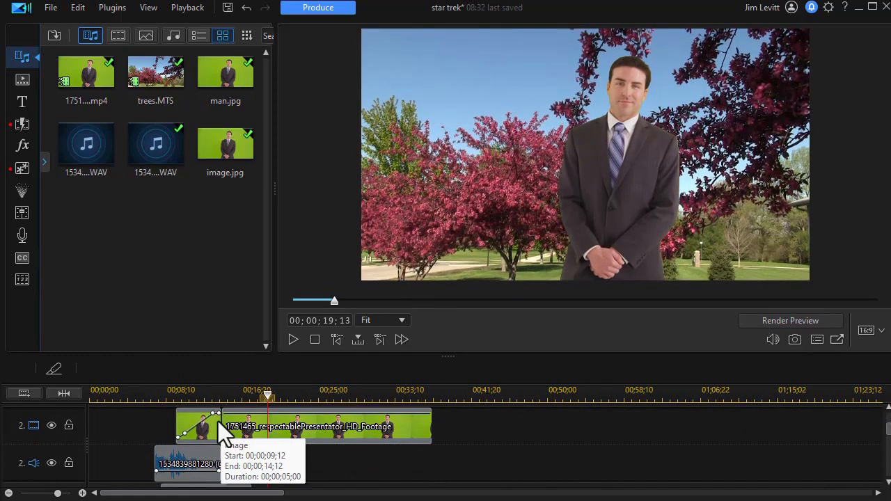
{"action": "left_click", "coordinate": [236, 424]}
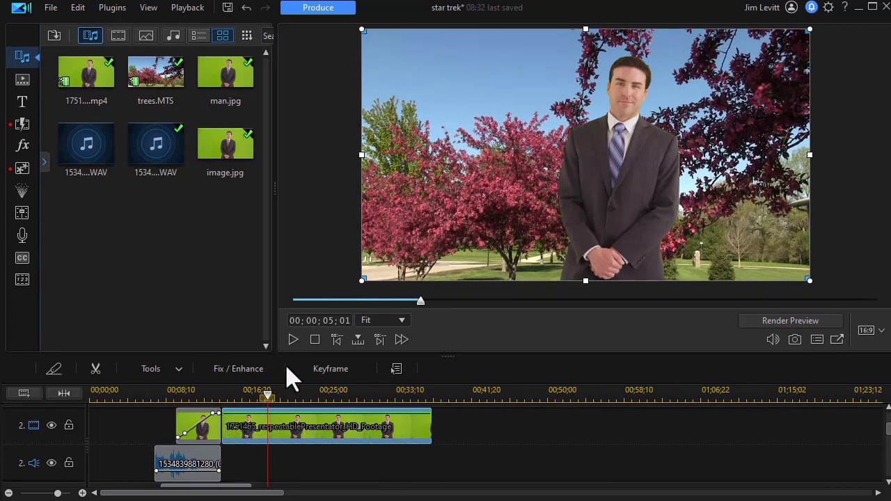
{"action": "key", "text": "Home"}
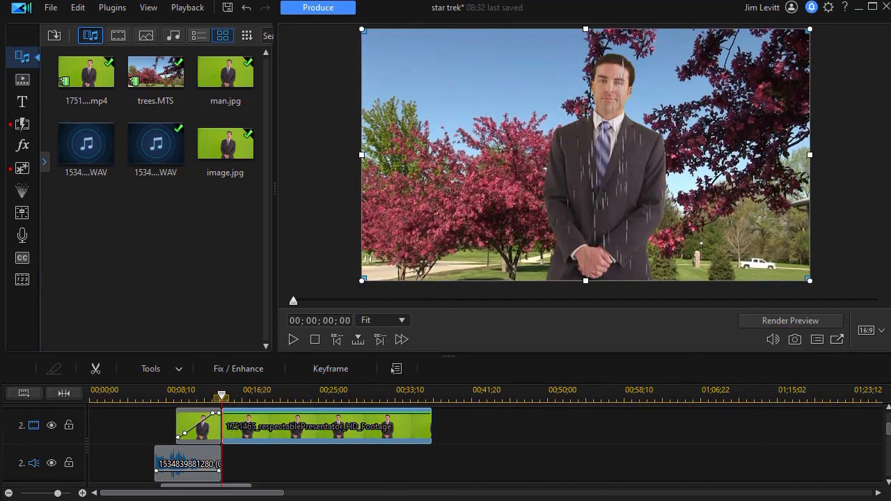
Step: Delete the trailing segment of the Airplanes particle clip on track 3 that starts at 00;00;14;12
{"action": "left_click_drag", "start_coordinate": [888, 427], "coordinate": [888, 438]}
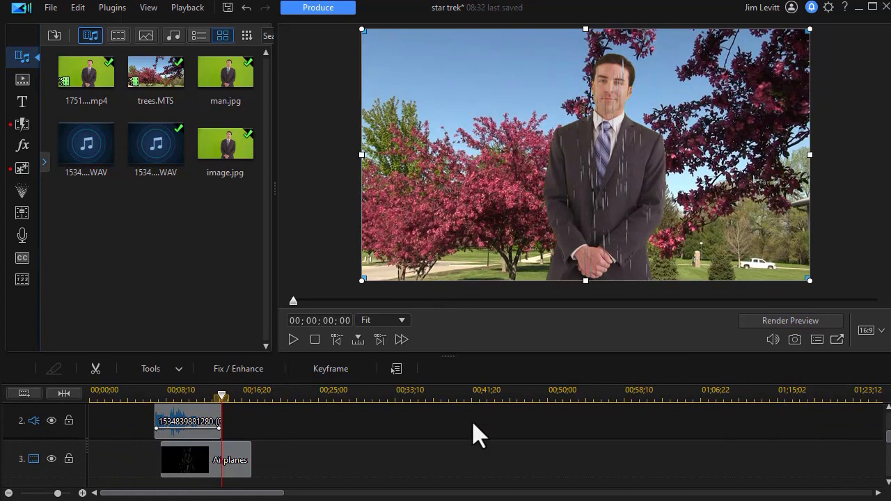
{"action": "left_click", "coordinate": [247, 443]}
{"action": "left_click", "coordinate": [223, 417]}
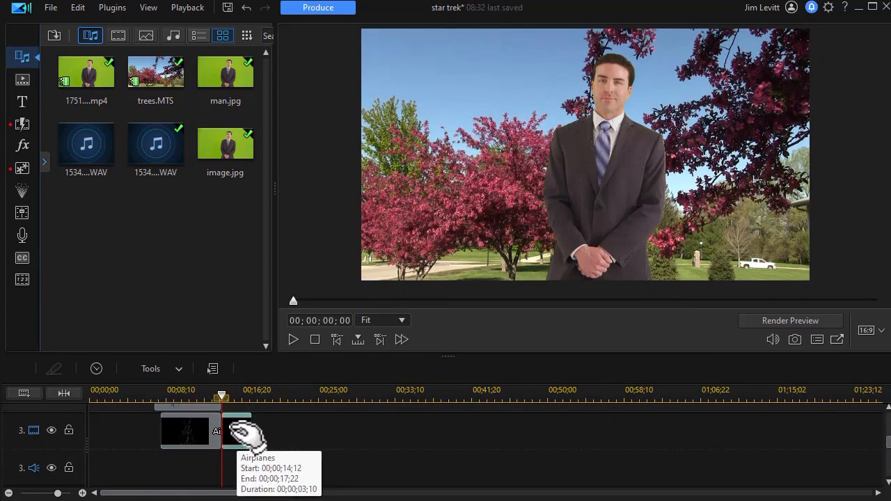
{"action": "key", "text": "Delete"}
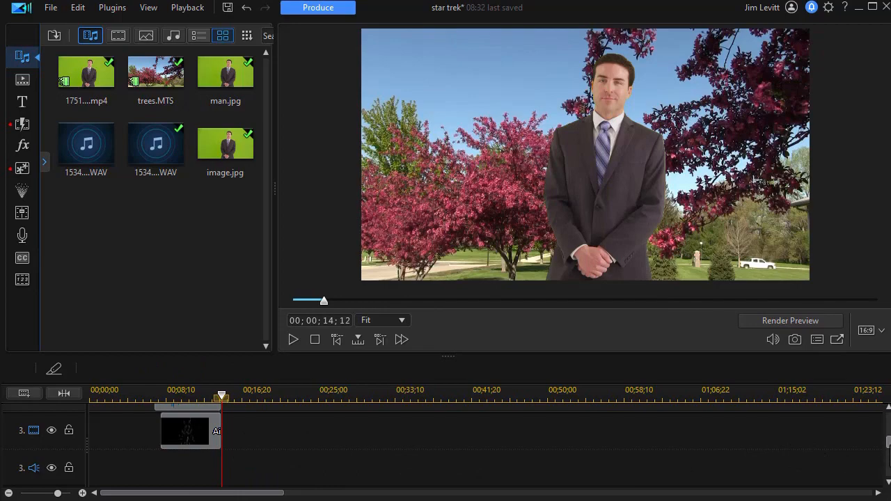
Step: Play the preview from about 00;00;06;02
{"action": "scroll", "coordinate": [173, 419], "scroll_direction": "up", "scroll_amount": 3}
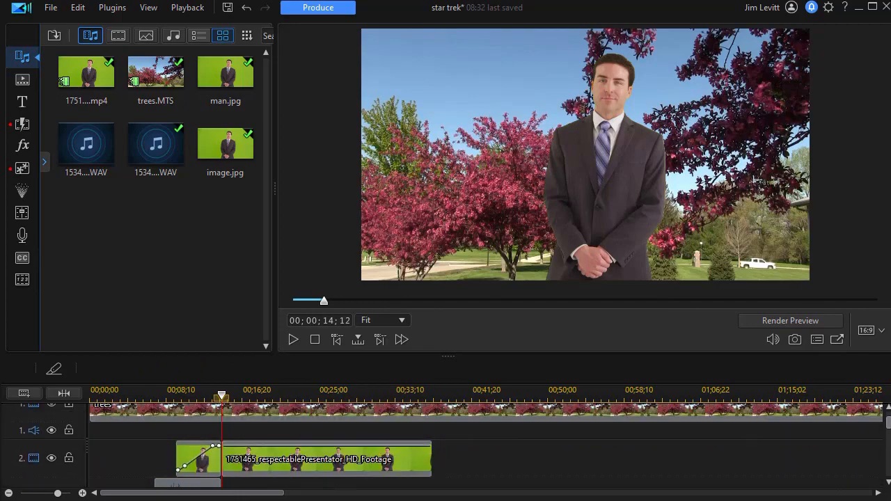
{"action": "left_click", "coordinate": [143, 396]}
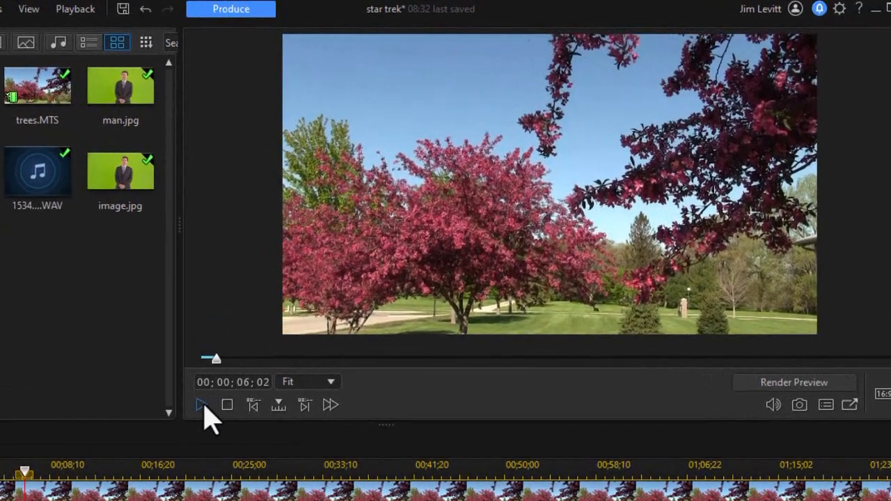
{"action": "left_click", "coordinate": [204, 406]}
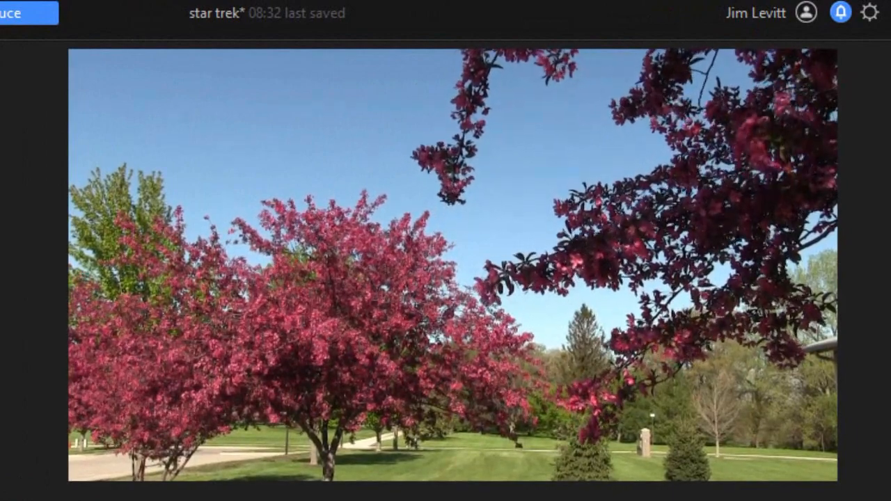